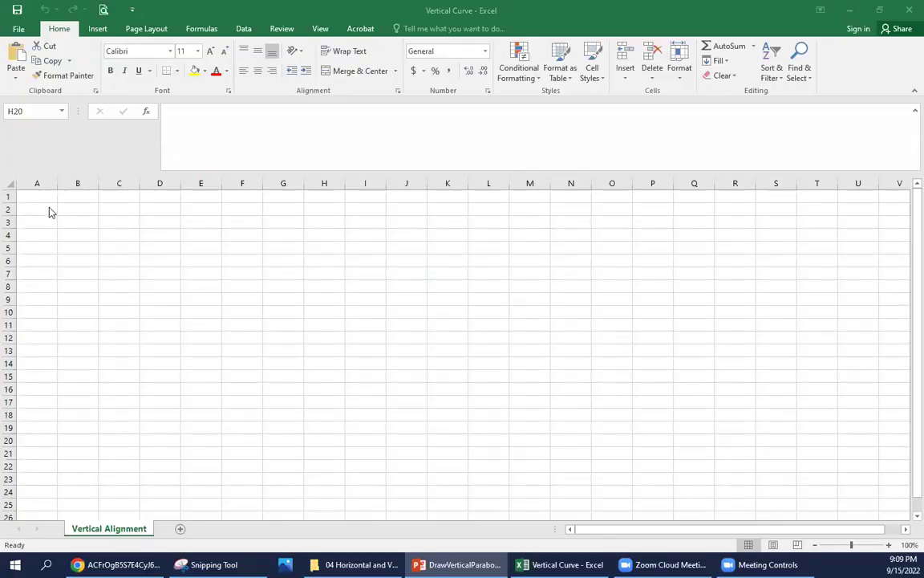
Enter the headings Station, x and Elevation in cells A1, B1 and C1
left_click(48, 198)
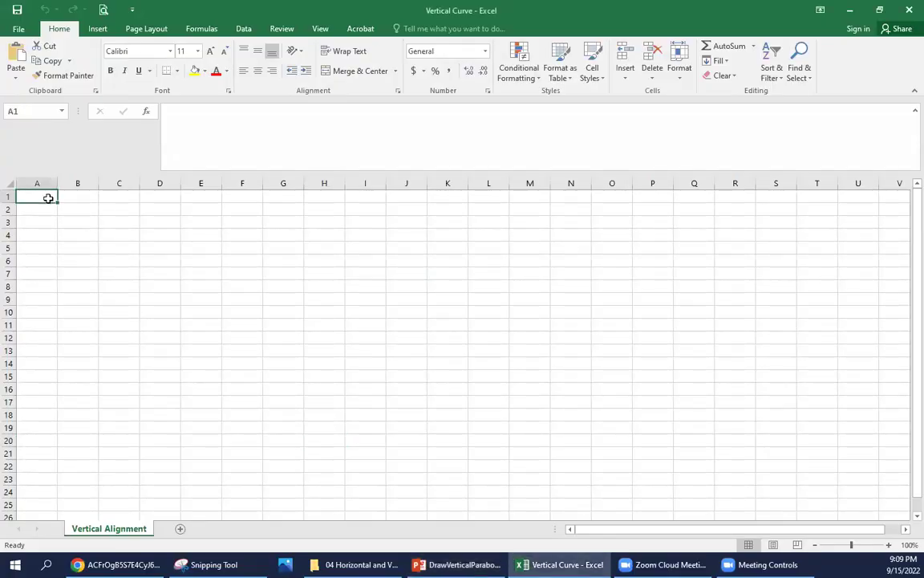
type("Station")
key("Return")
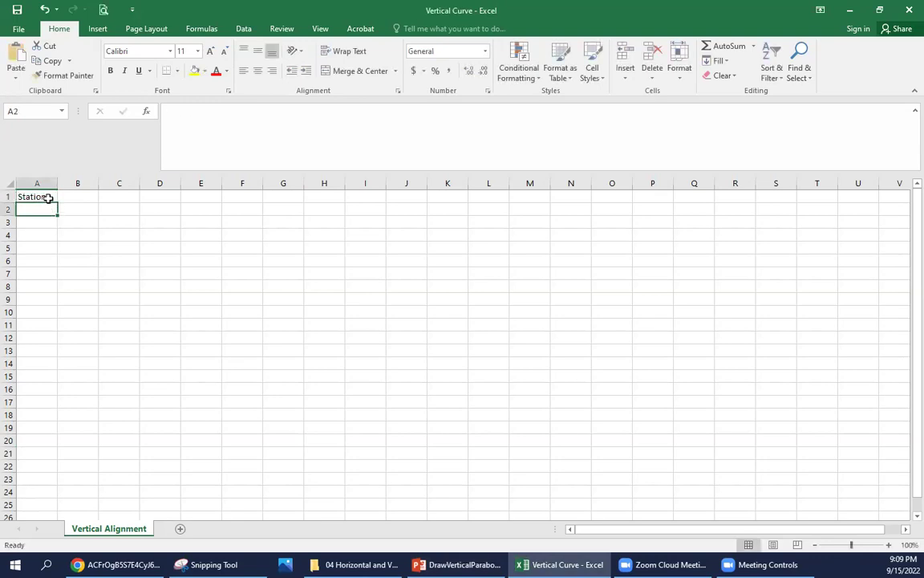
key("Up")
key("Right")
type("x")
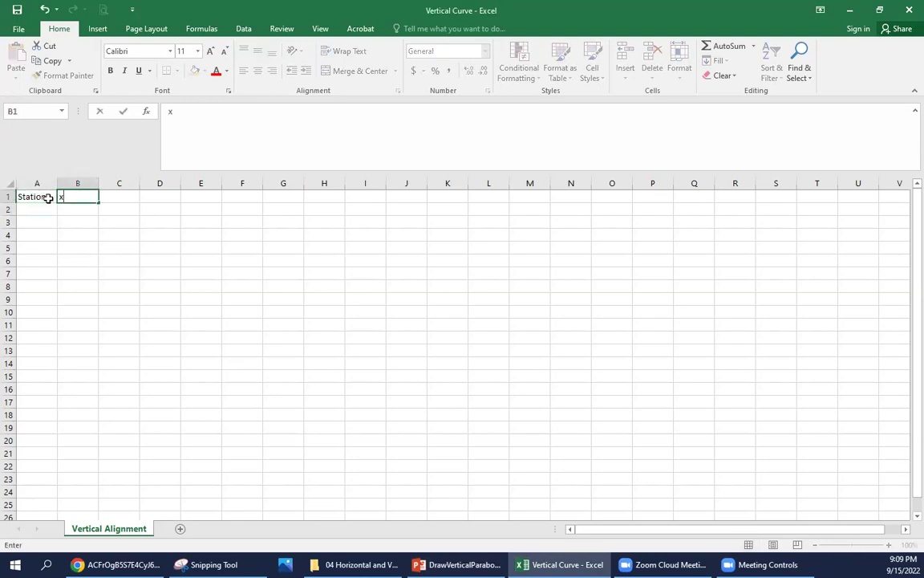
key("Tab")
type("Elevation")
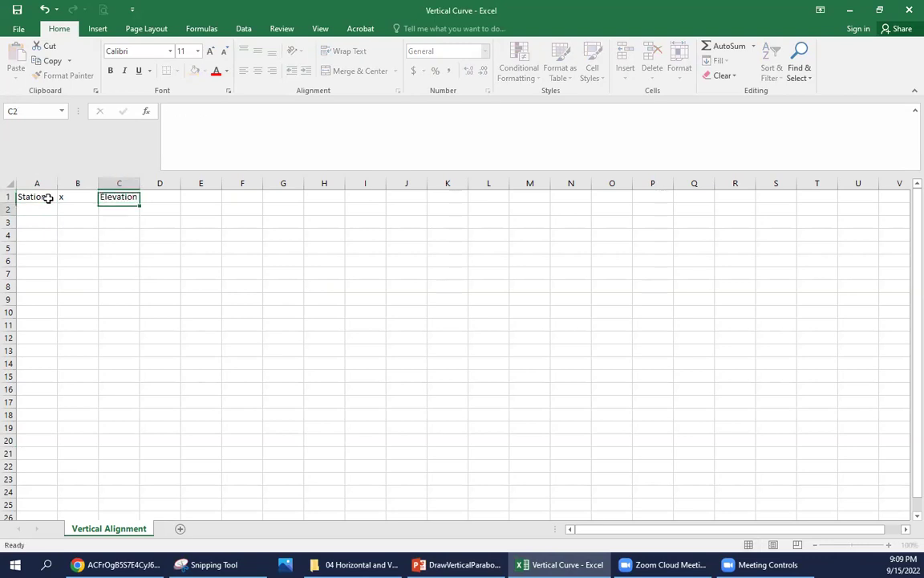
key("Return")
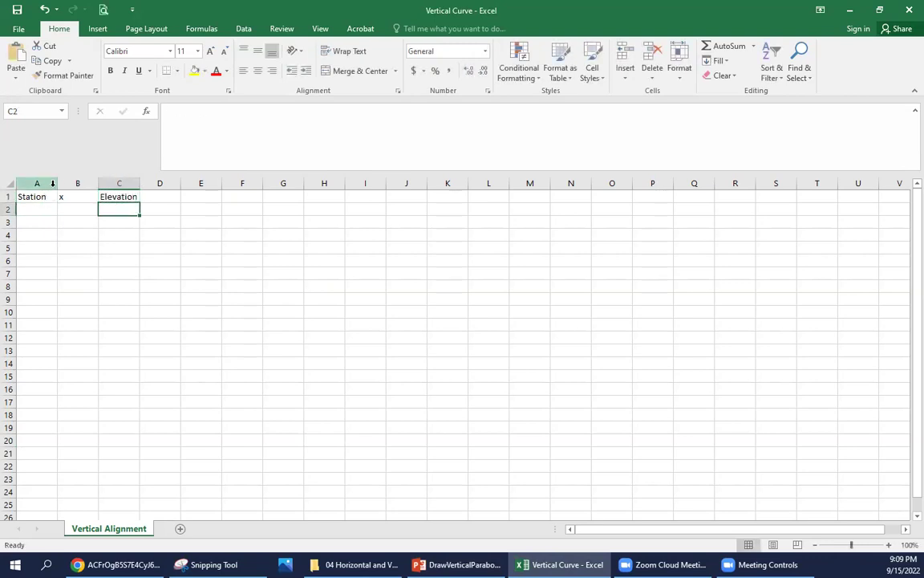
Make the A1:C1 headings bold, underlined and centred vertically and horizontally, then select columns A–C
left_click_drag(46, 195, 120, 197)
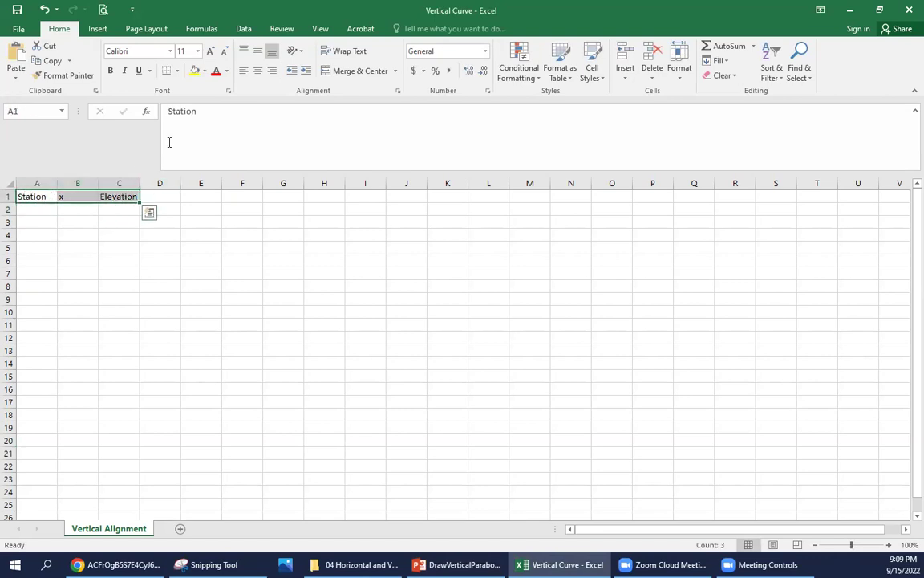
left_click(111, 71)
left_click(138, 70)
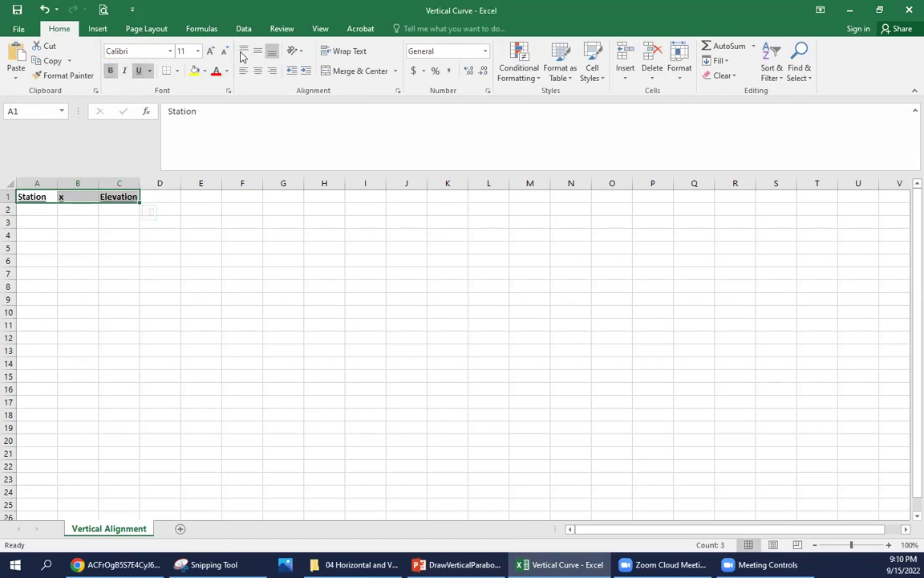
left_click(258, 51)
left_click(257, 70)
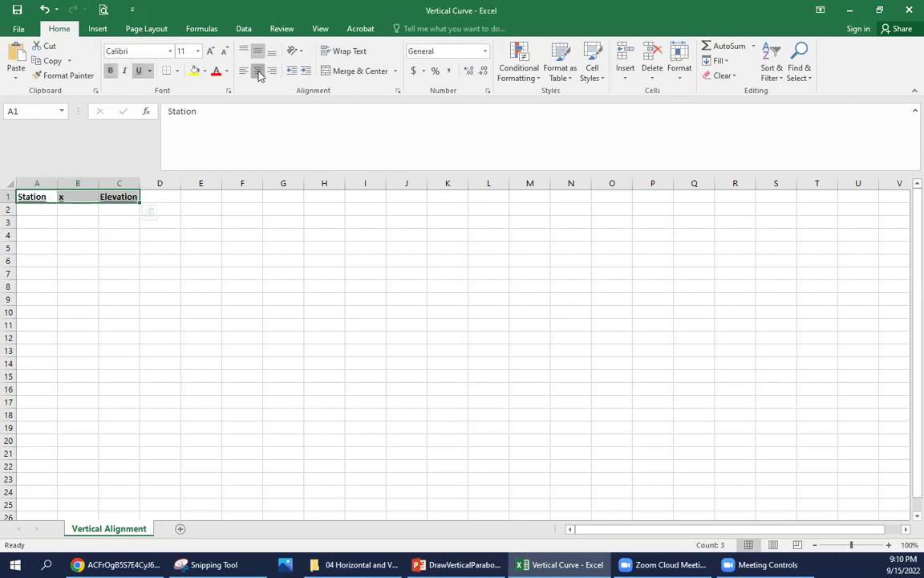
left_click_drag(42, 183, 113, 182)
Widen columns A–C and enter station 0 with elevation 945 in row 2
left_click(55, 208)
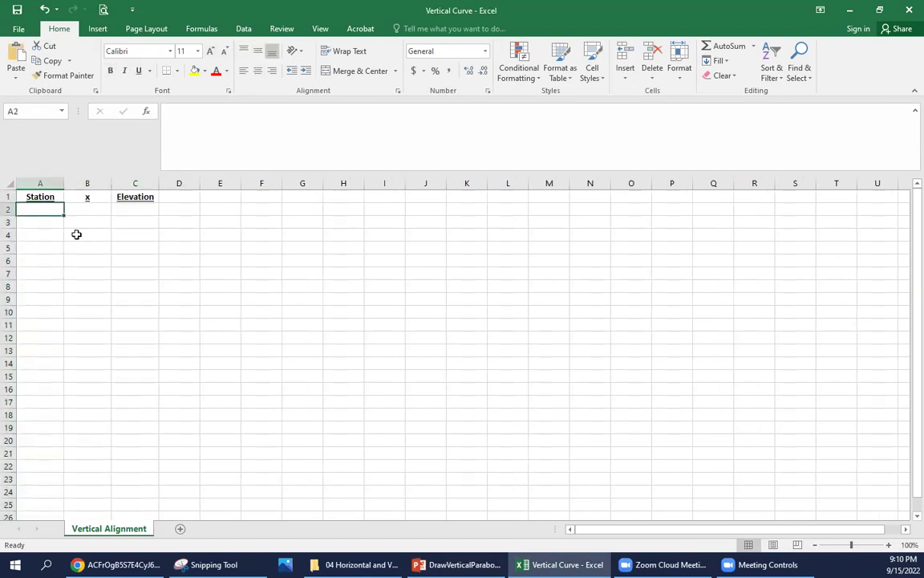
type("0")
key("Tab")
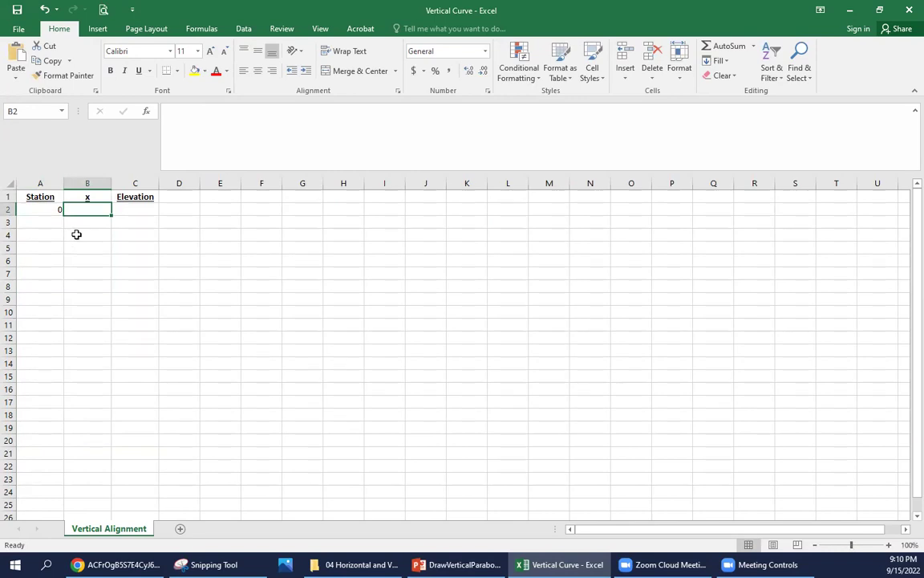
key("Tab")
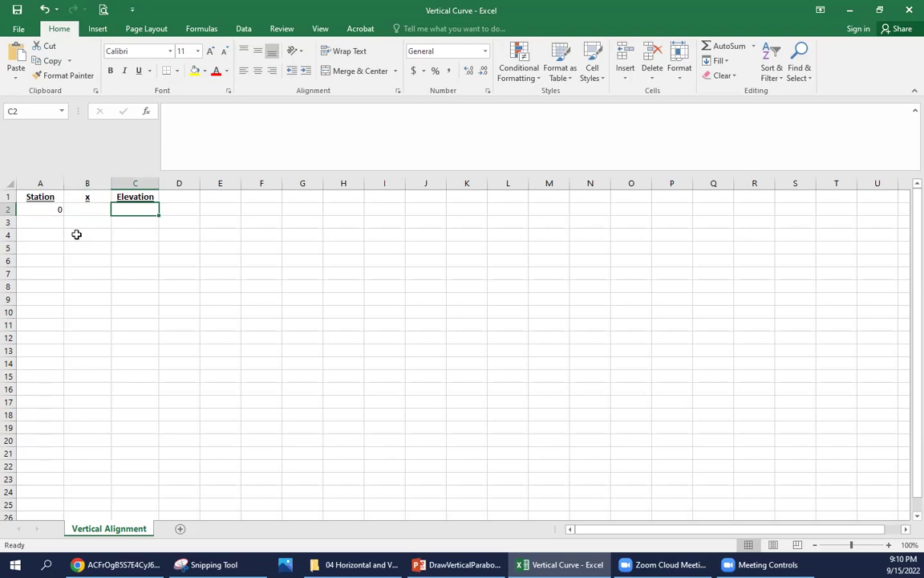
type("945")
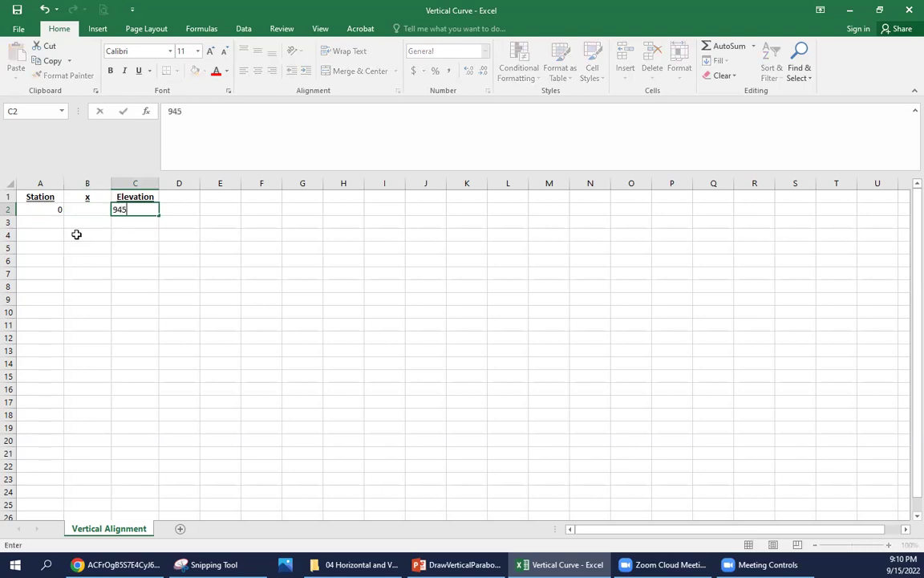
key("Return")
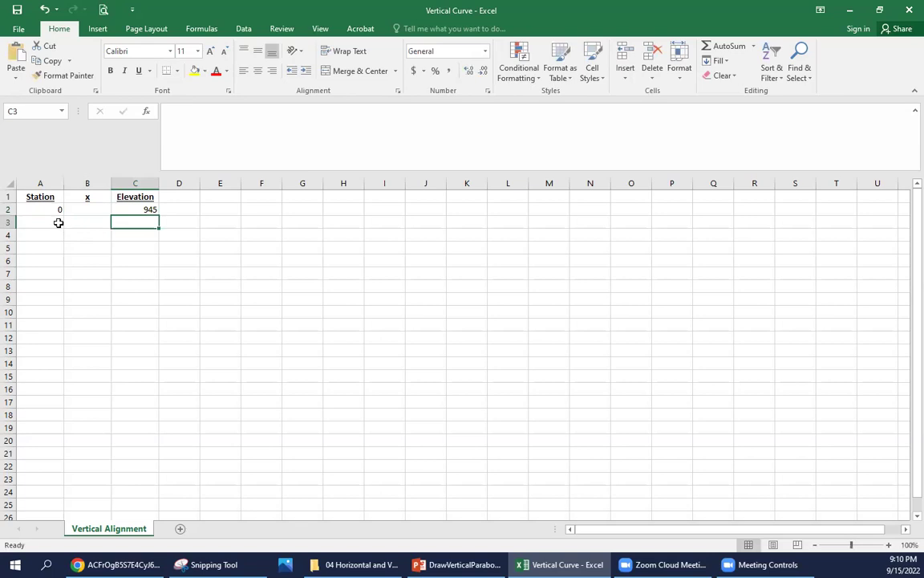
Give station 48 in row 3 the elevation formula =C2+1.6*(48), giving 1021.8
left_click(59, 222)
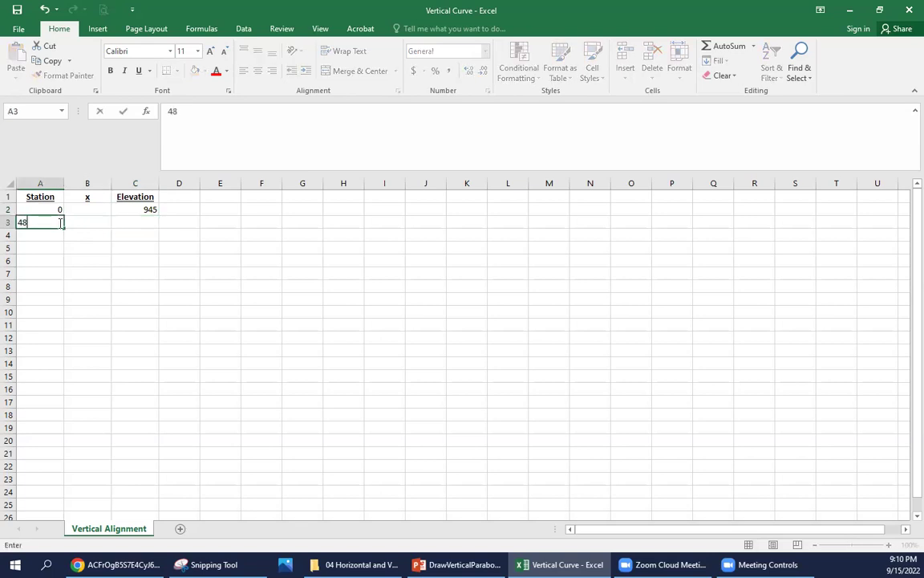
key("Right")
key("Right")
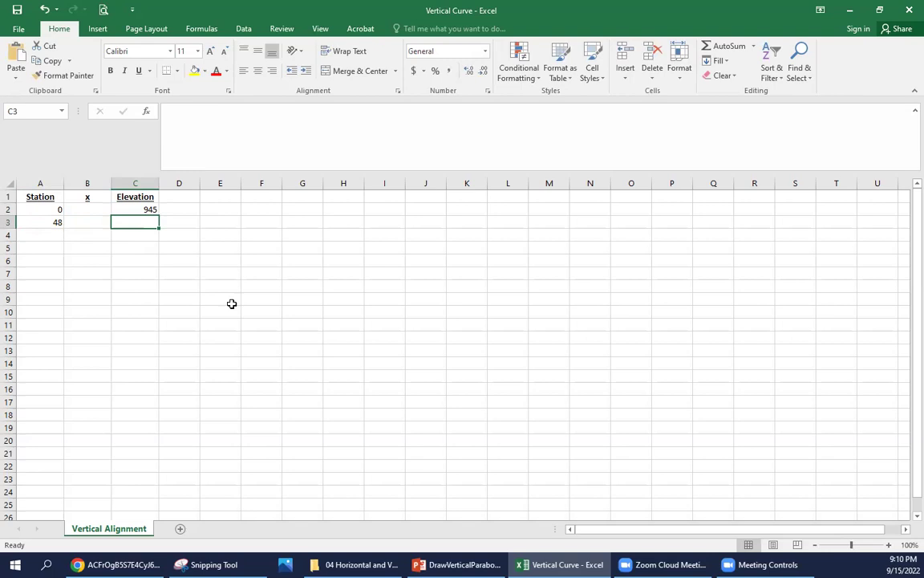
type("=")
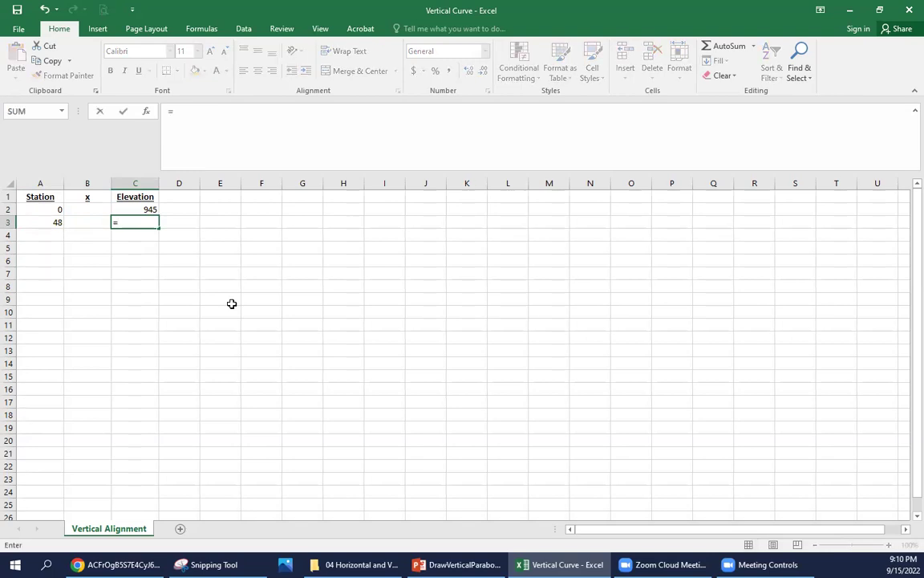
key("Up")
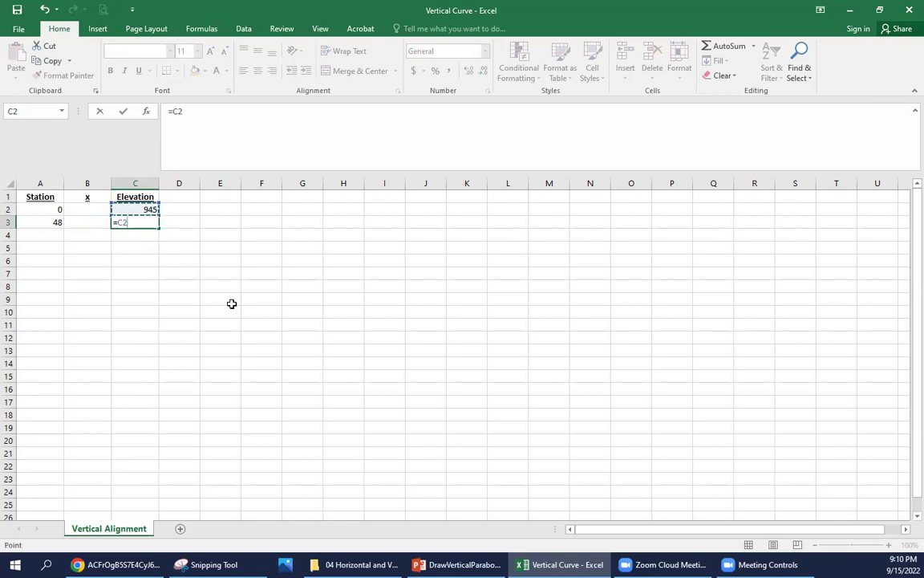
type("+1.6(48)")
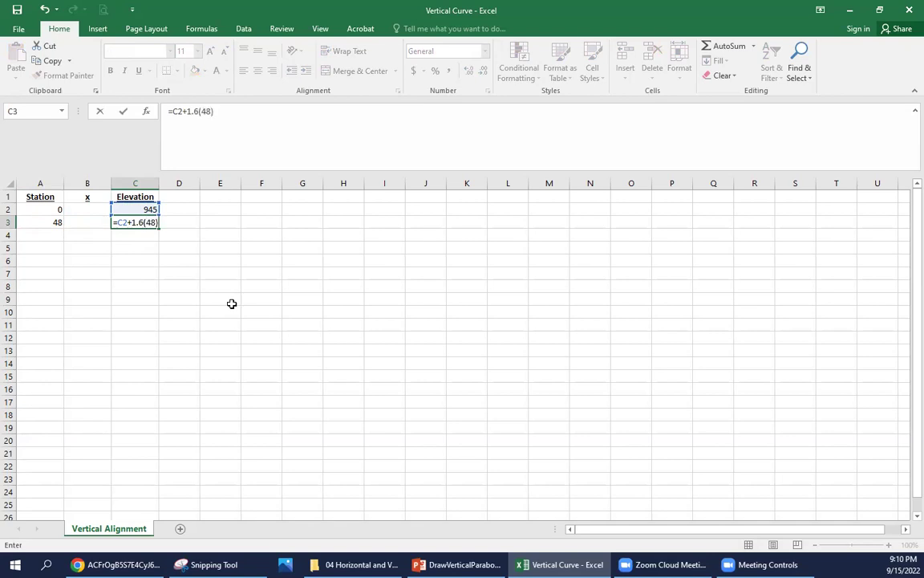
key("Return")
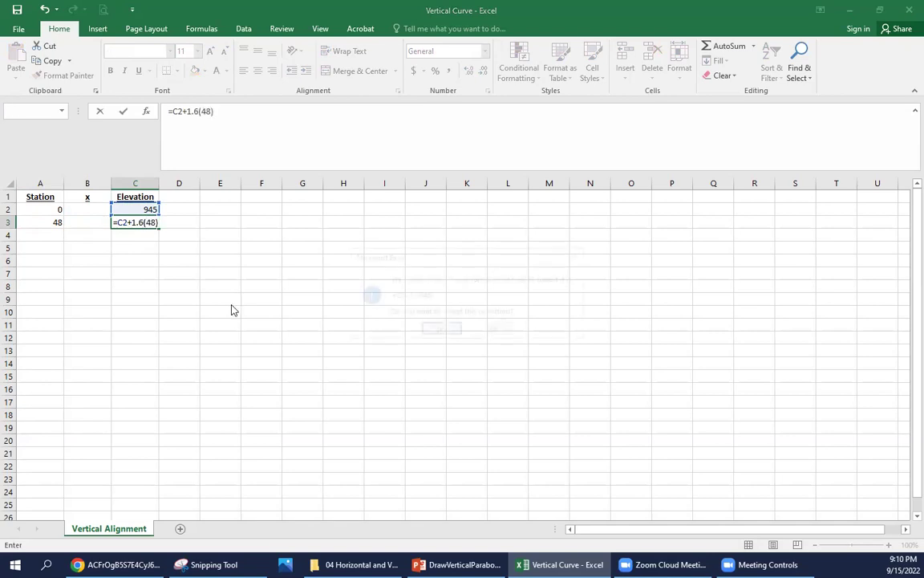
left_click(448, 329)
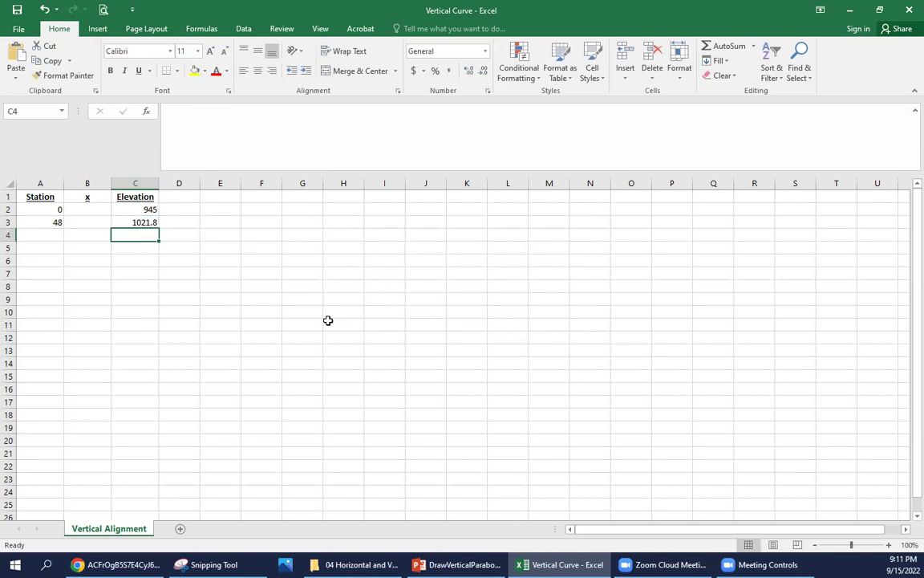
left_click(39, 235)
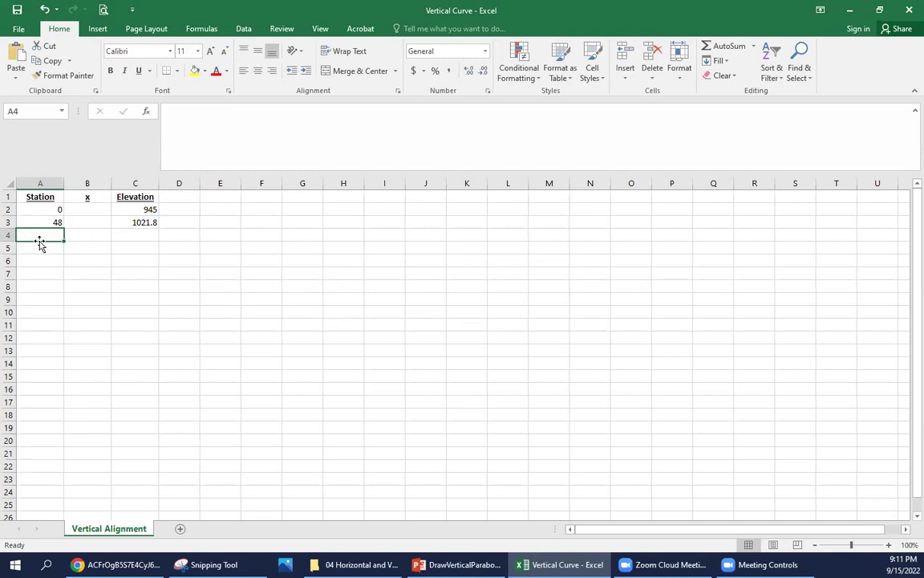
Enter station 48.01 in A4 with x formula =A4-48 in B4
type("48.01")
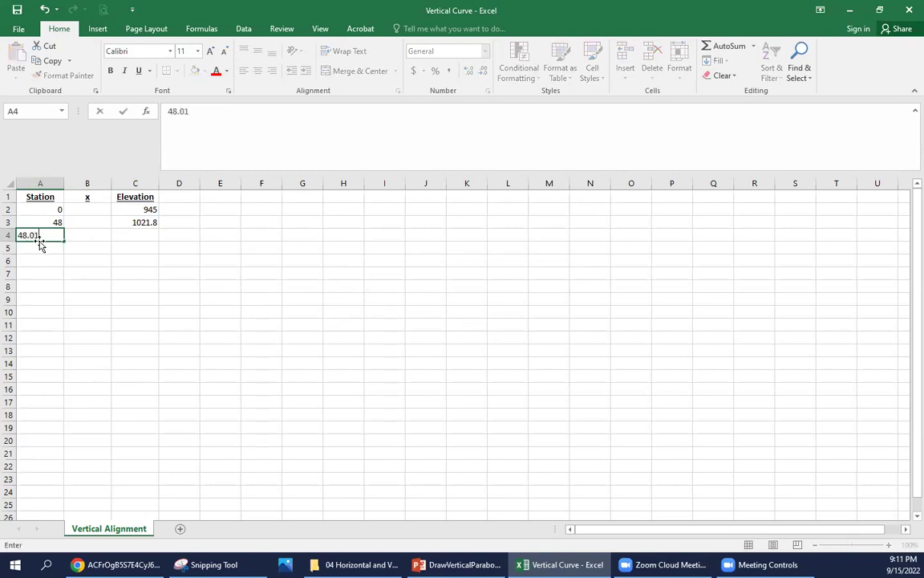
key("Tab")
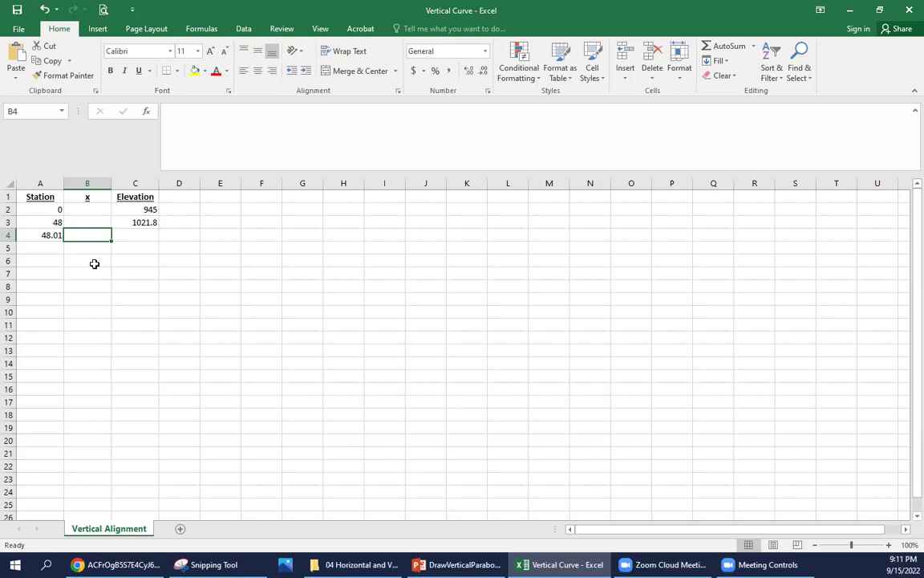
type("=")
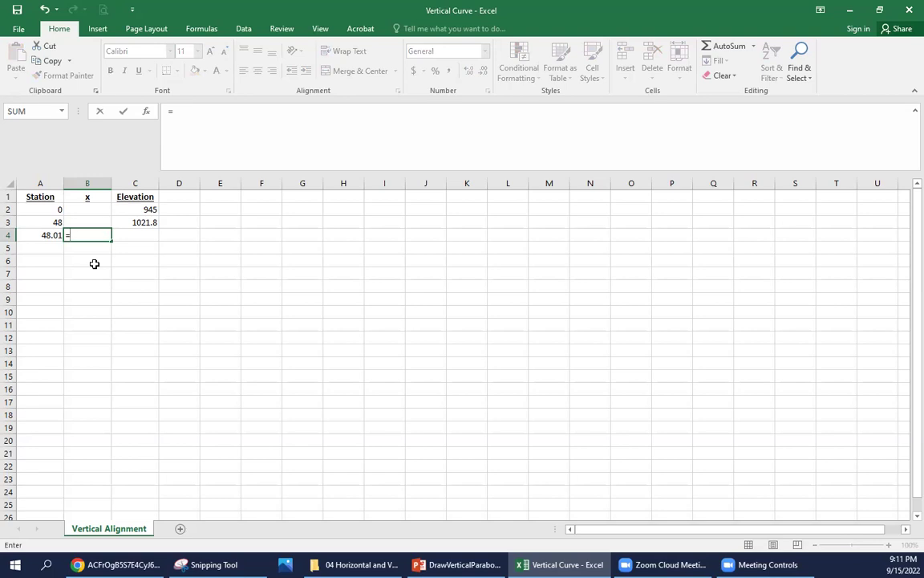
key("Left")
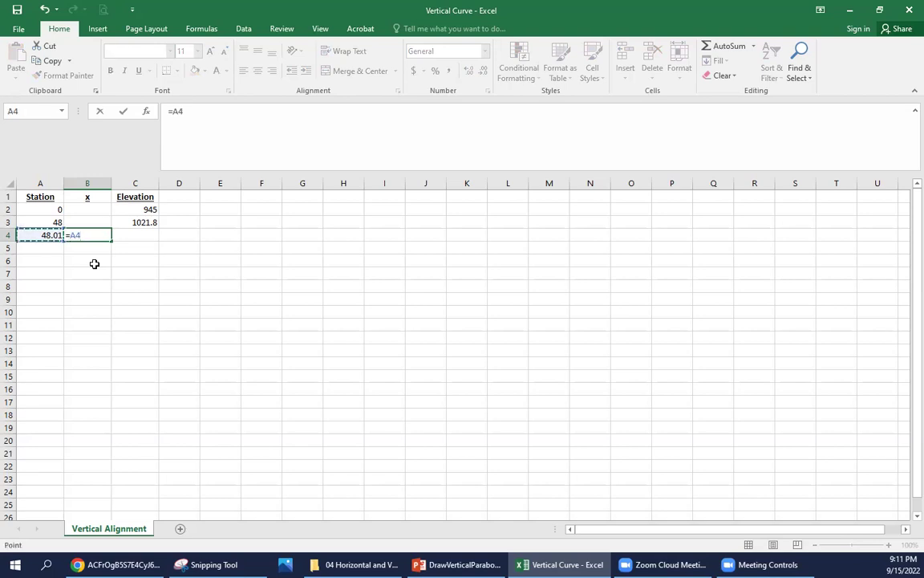
type("-48")
key("Return")
key("Up")
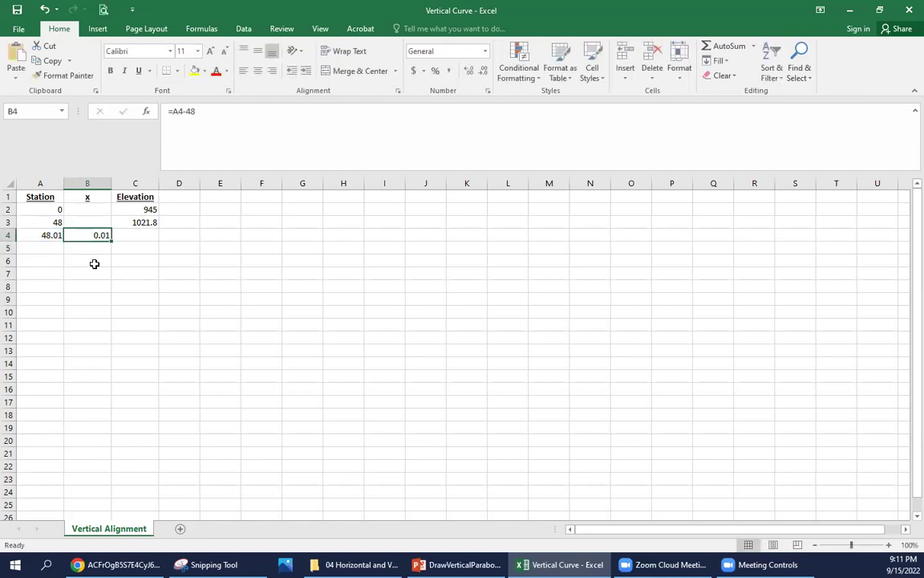
key("Right")
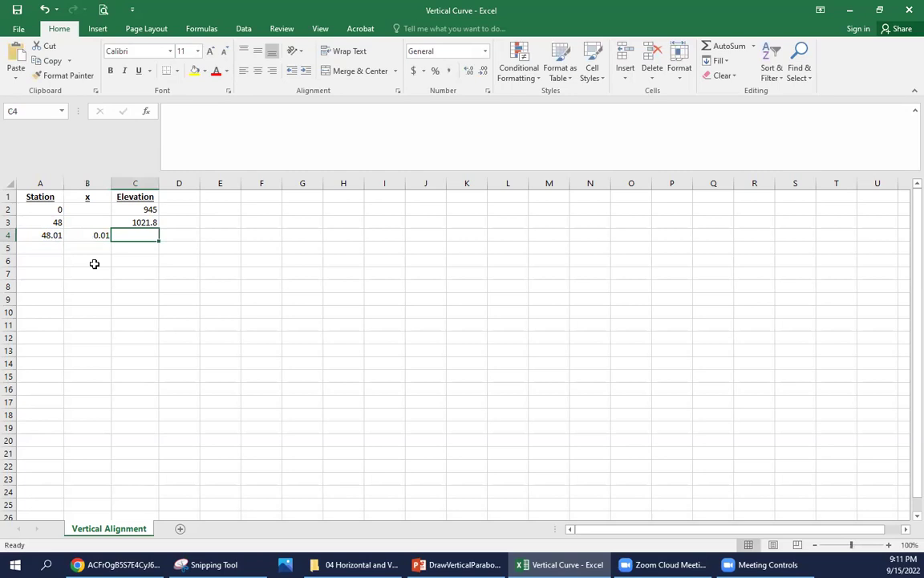
Enter =(-.175*(B4^2))+1.6*(B4)+1021.8 in C4 and accept Excel's correction
type("=")
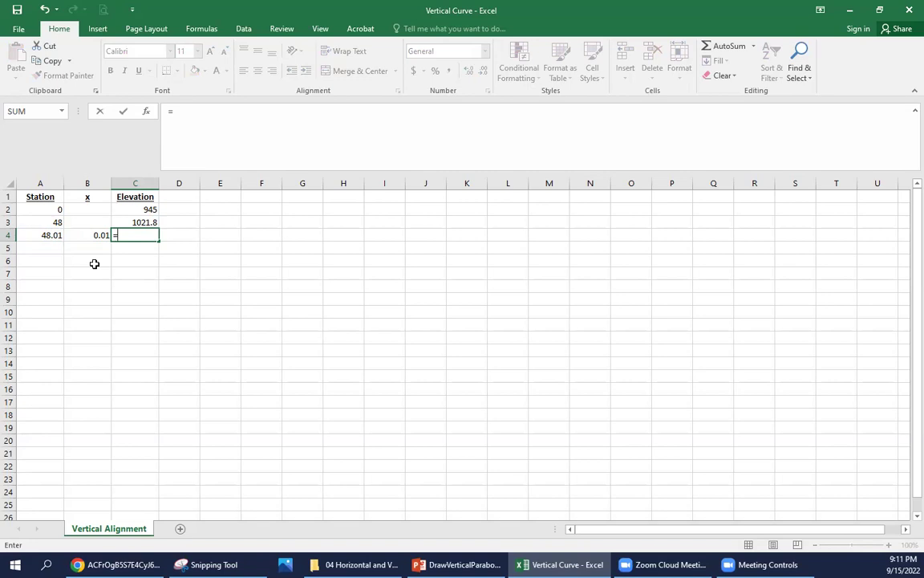
type("-.175")
left_click(172, 114)
type("(")
left_click(204, 115)
type("*(")
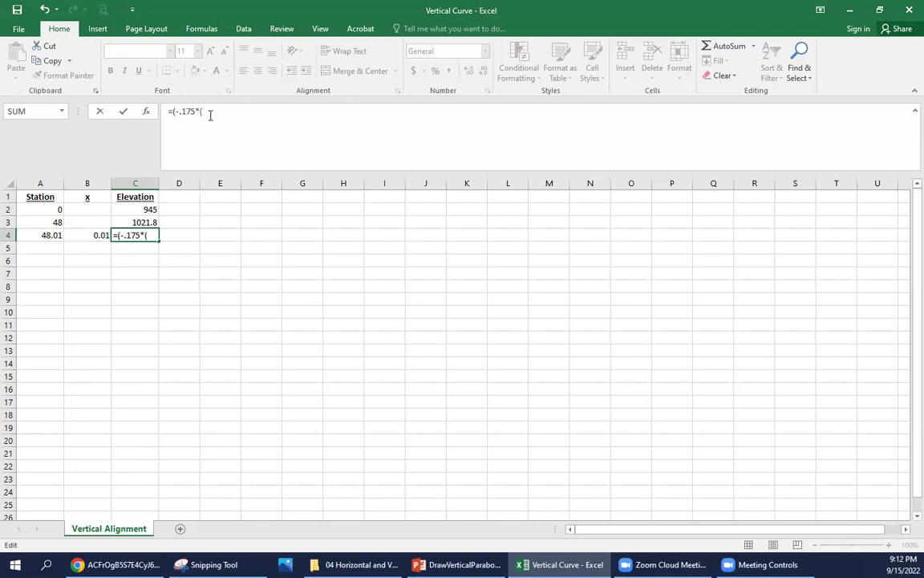
left_click(96, 234)
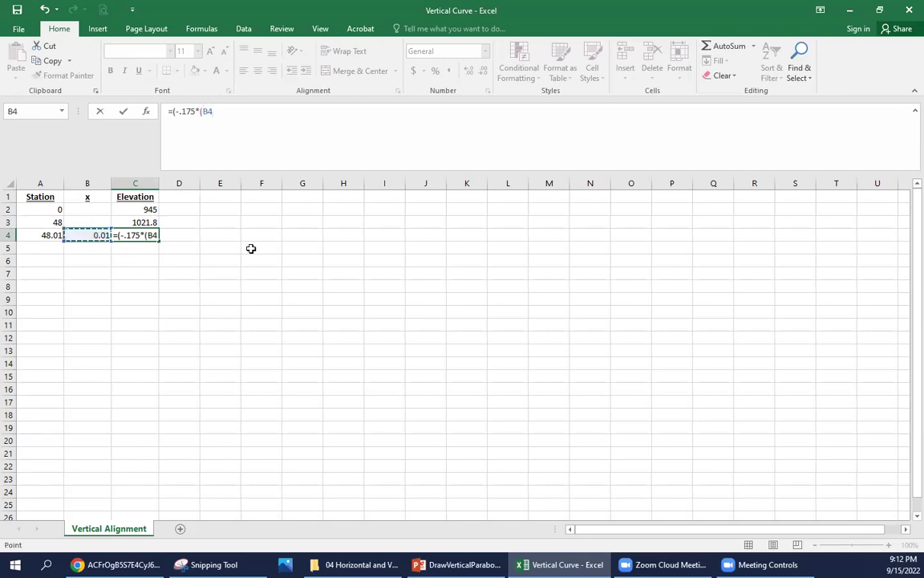
type("^2))+1.6(")
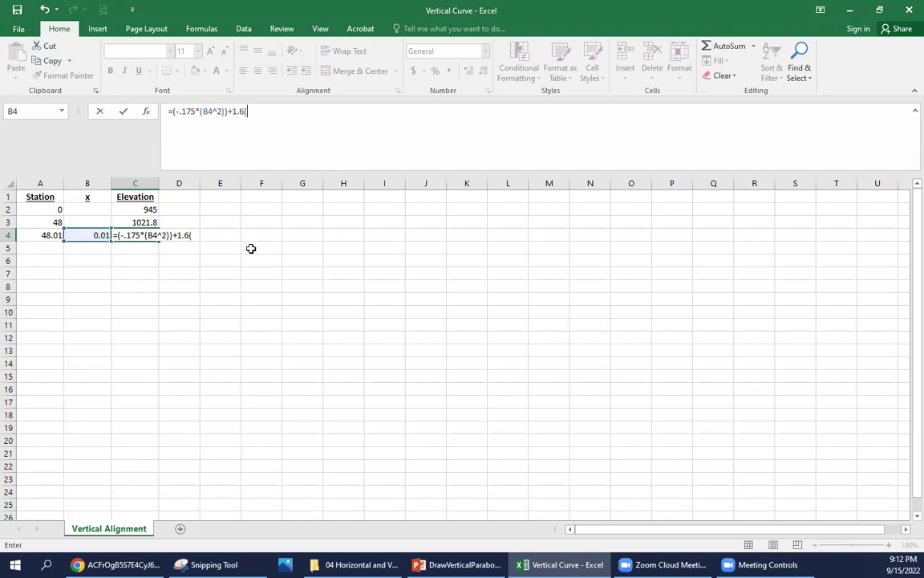
left_click(93, 233)
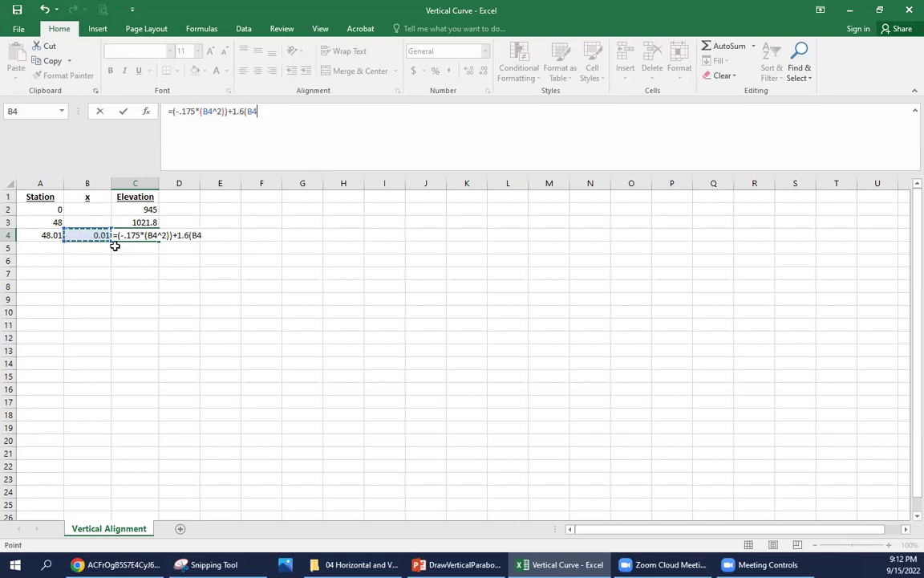
type(")+1021.")
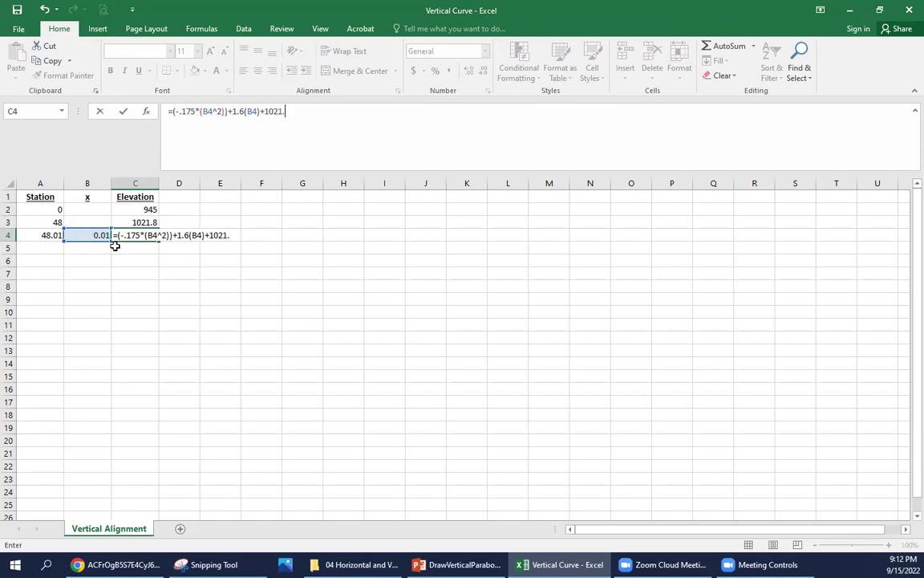
type("8")
key("Return")
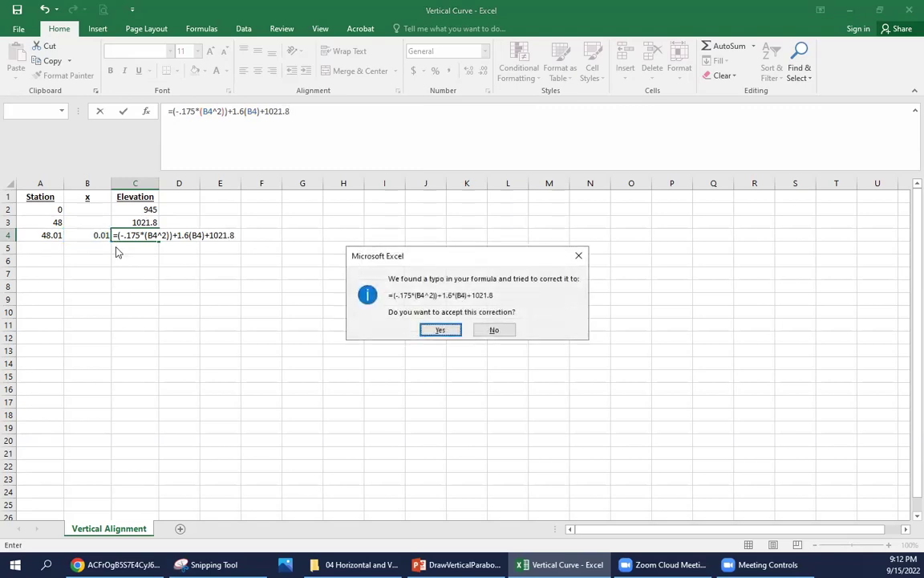
left_click(431, 330)
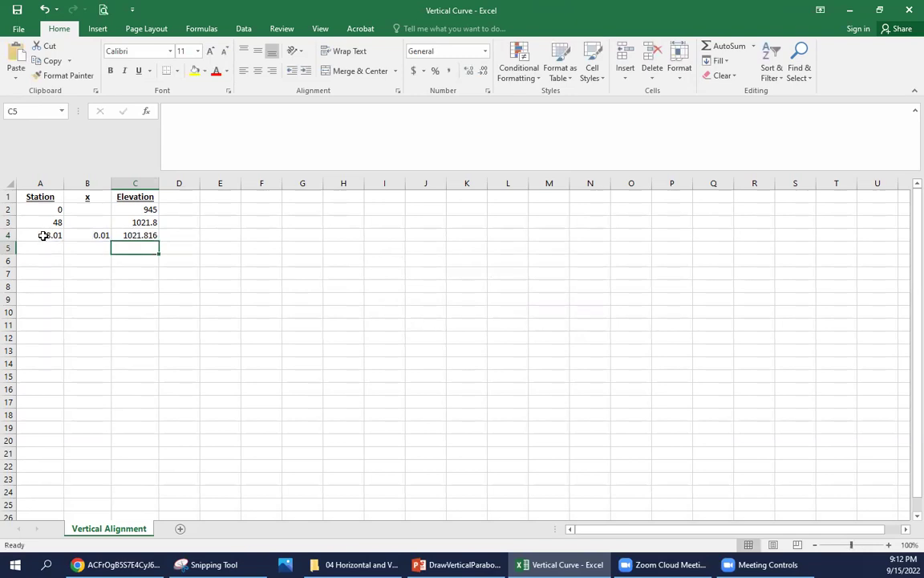
Extend the Station series from 48, 48.01 in 0.01 steps to 58 in row 1003
left_click_drag(46, 235, 151, 237)
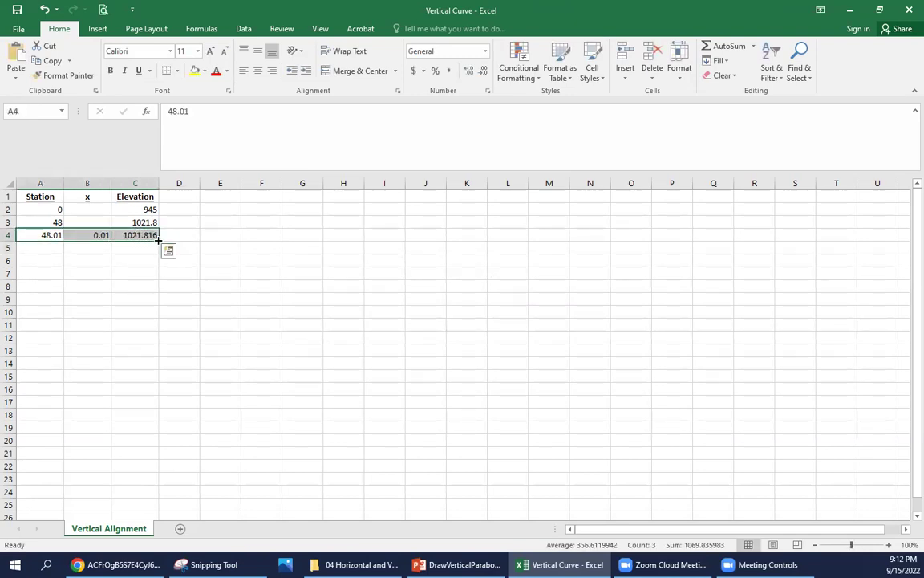
left_click(49, 234)
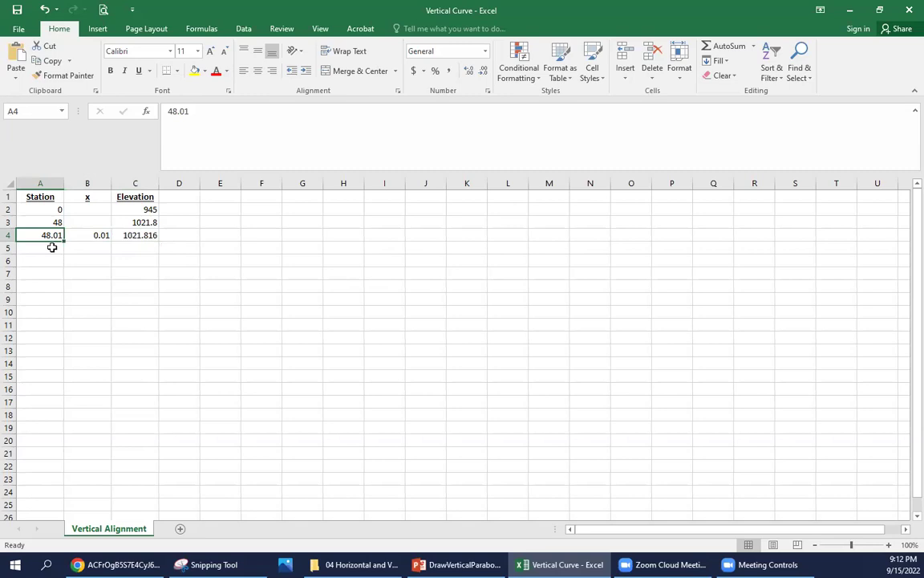
left_click(51, 247)
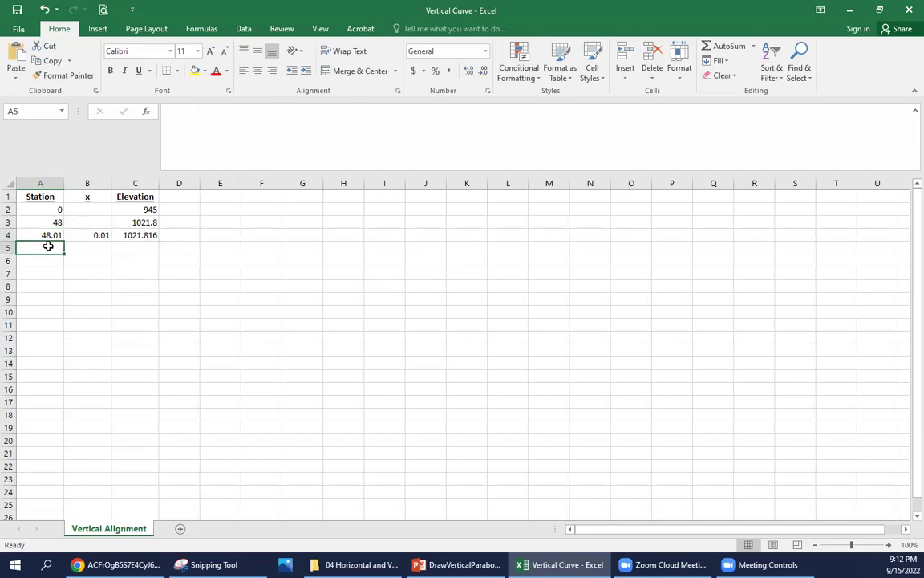
left_click_drag(50, 222, 49, 234)
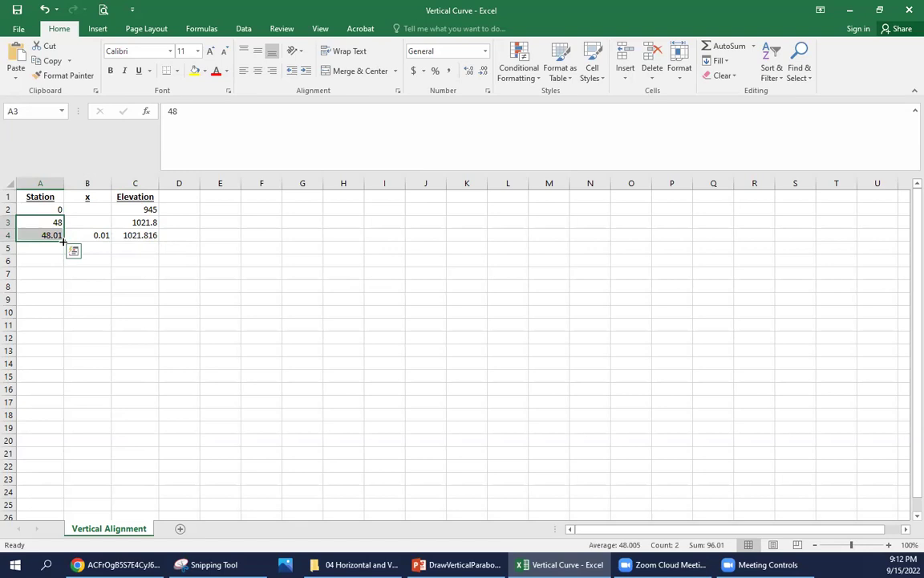
left_click_drag(63, 241, 57, 365)
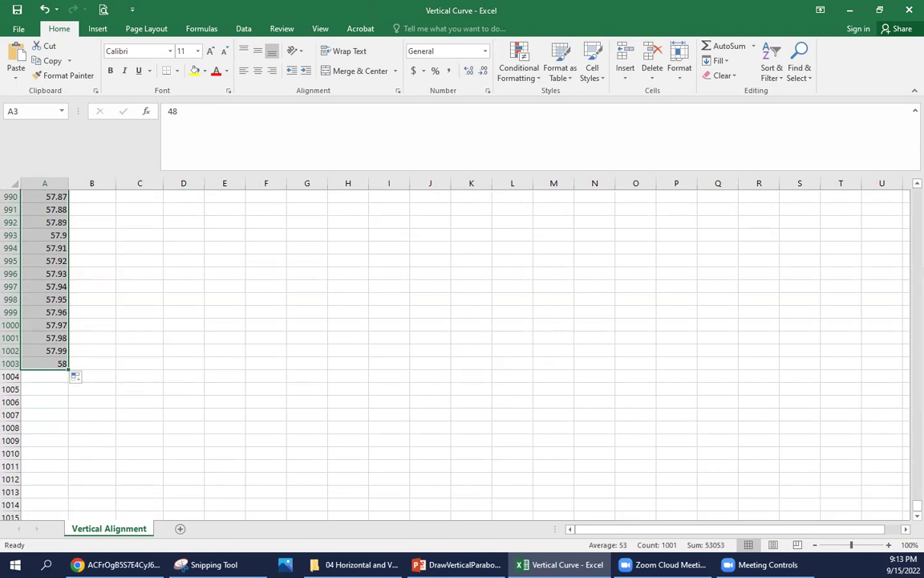
left_click_drag(917, 509, 911, 189)
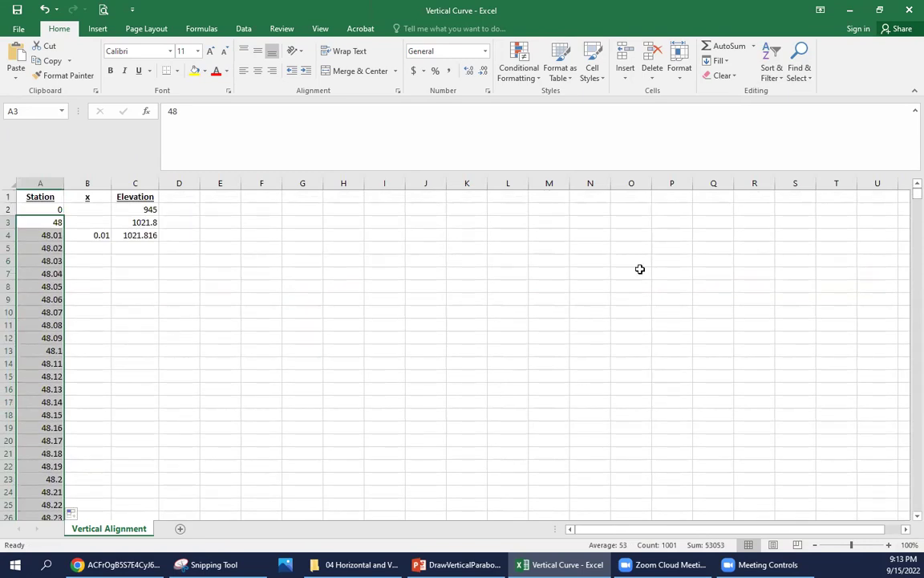
Copy the B4:C4 x and Elevation formulas down to row 1003 and check the column end
left_click_drag(93, 235, 138, 235)
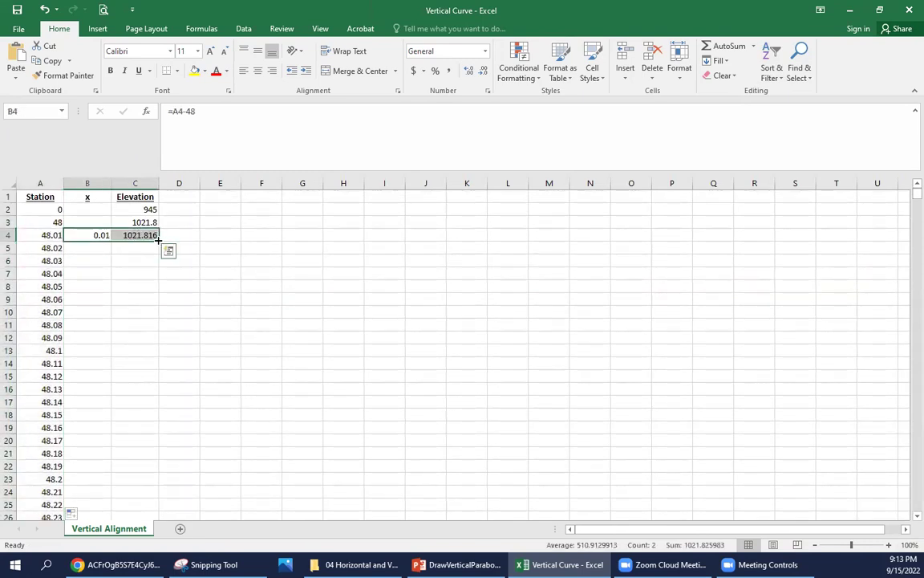
double_click(158, 238)
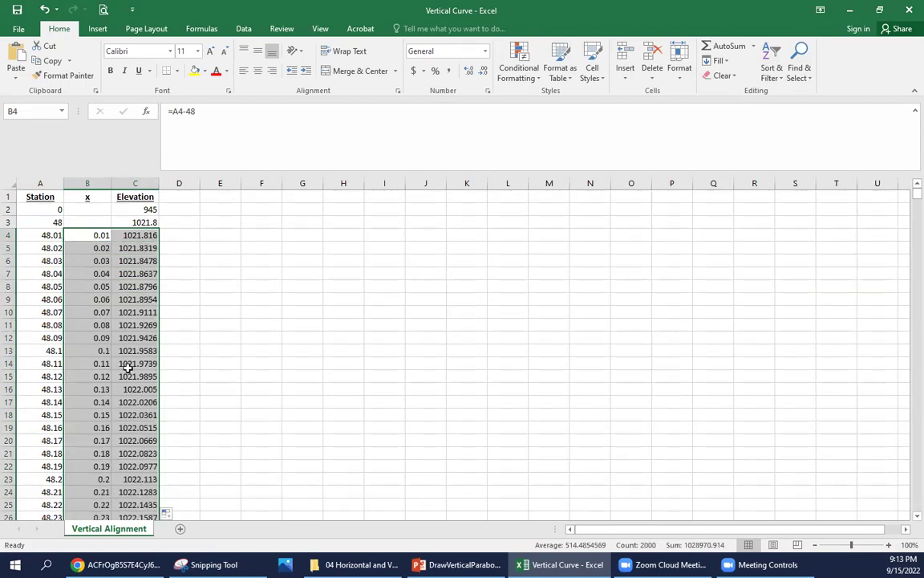
scroll(128, 368, "down", 13)
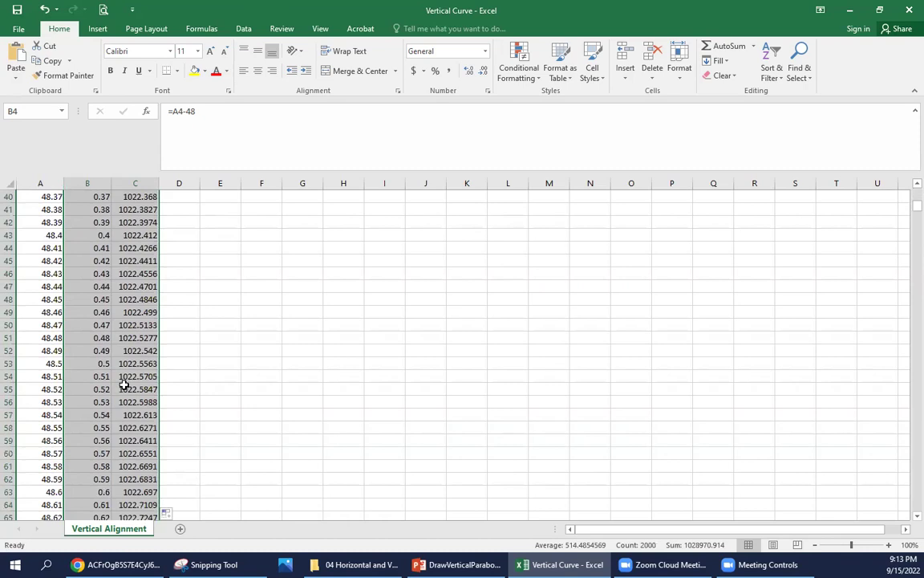
scroll(124, 385, "down", 20)
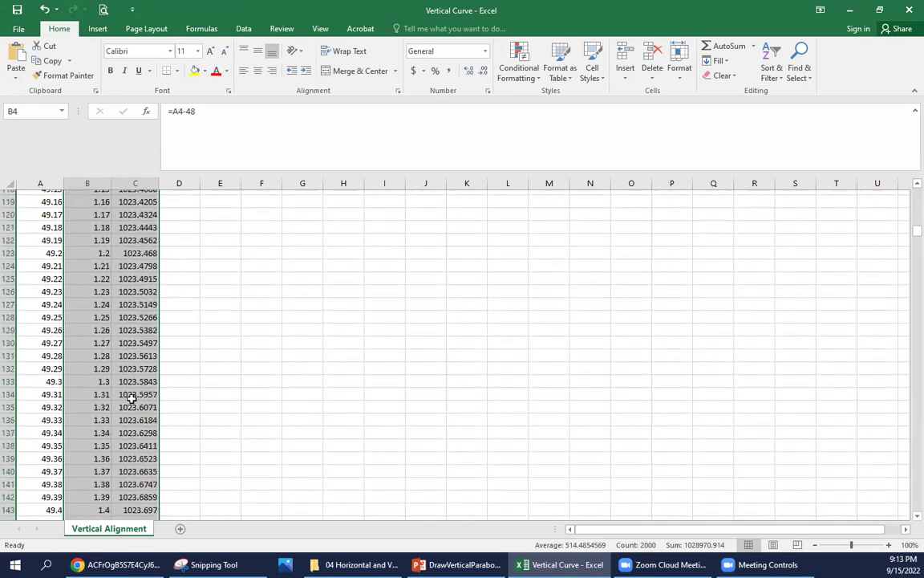
scroll(131, 399, "down", 6)
left_click(142, 400)
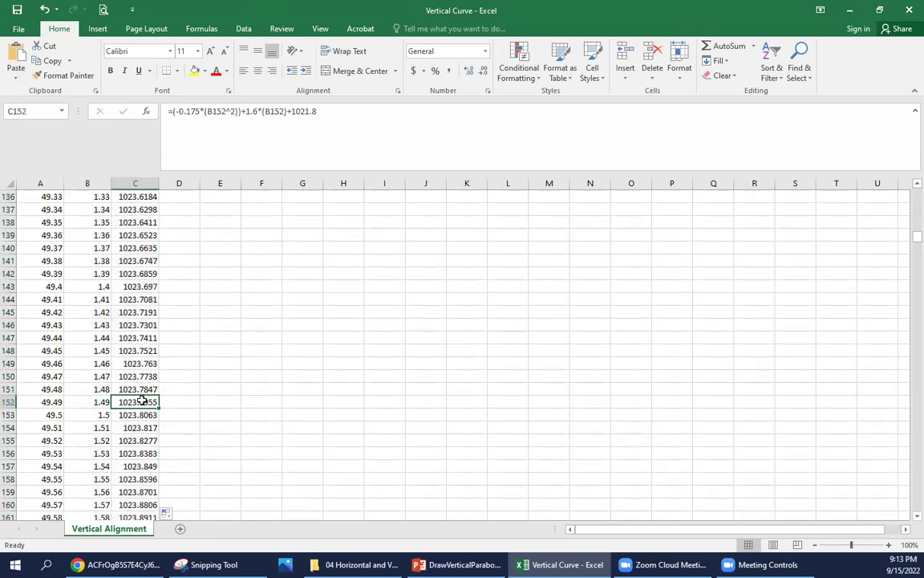
key("ctrl+shift+Down")
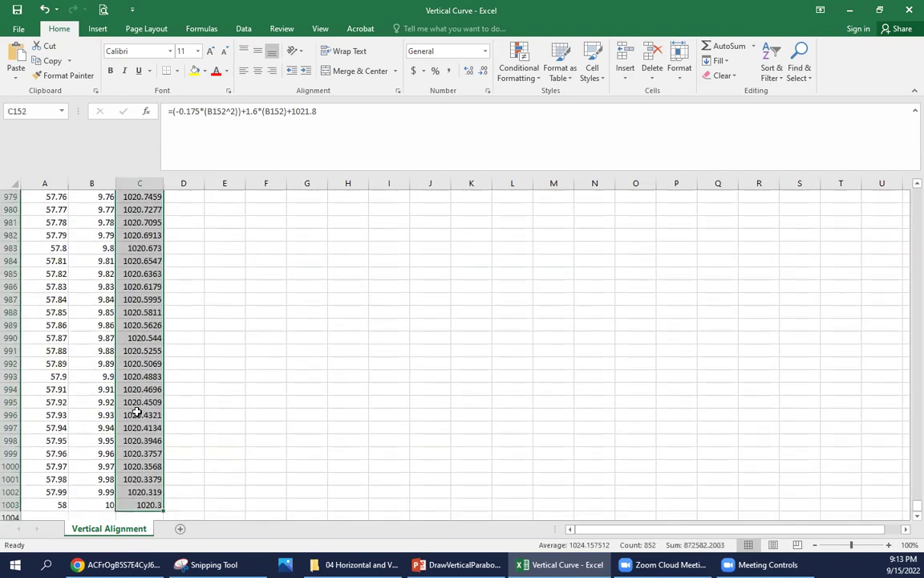
left_click(54, 477)
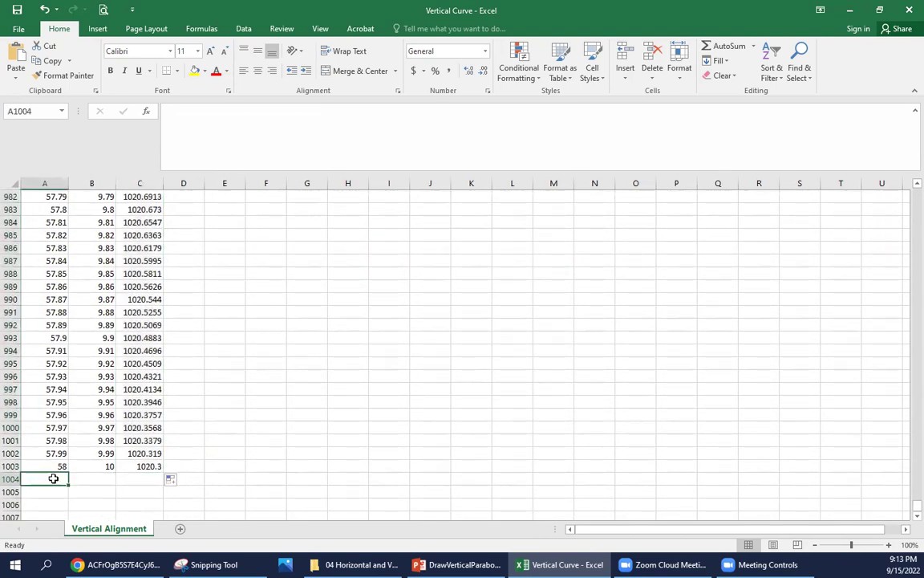
Enter station 78.5 in A1004 and clear the auto-filled x and elevation cells
scroll(54, 477, "down", 2)
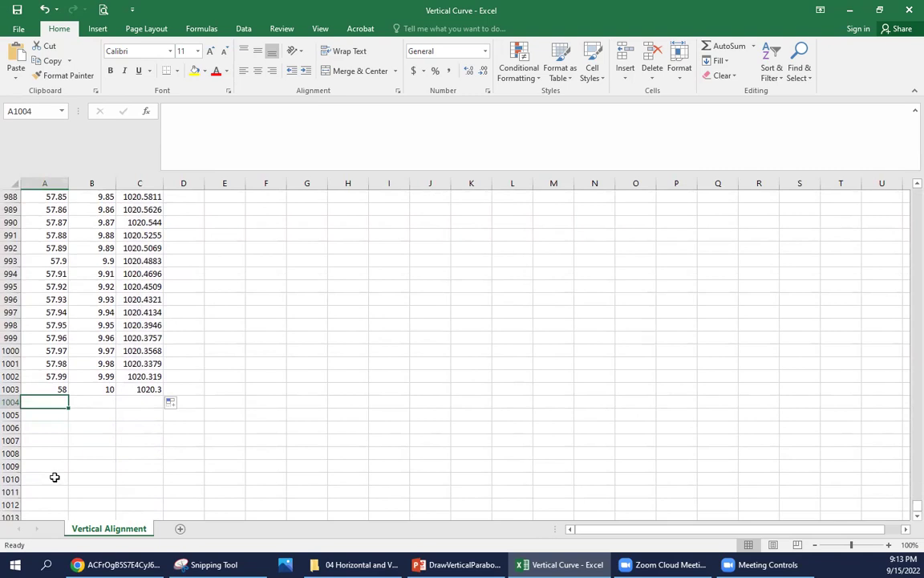
type("78.5")
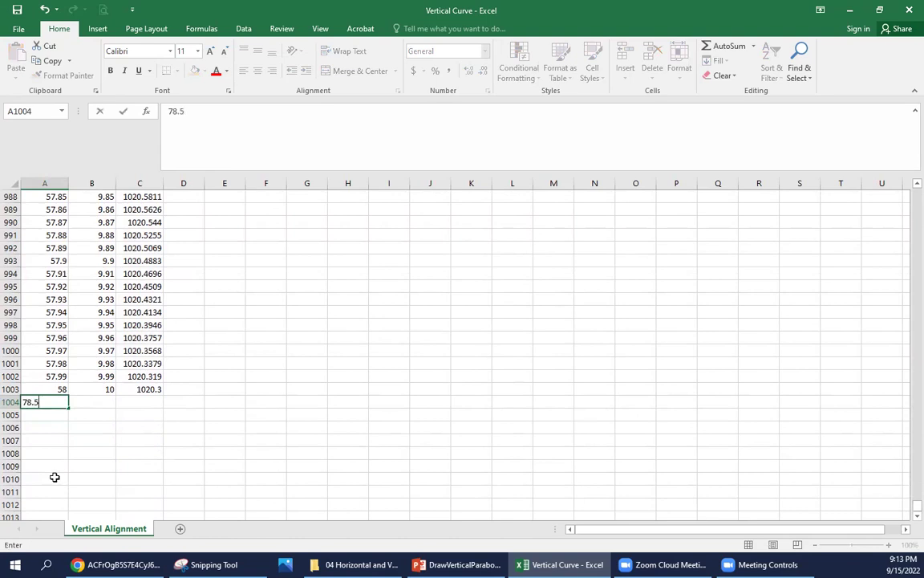
key("Tab")
key("Delete")
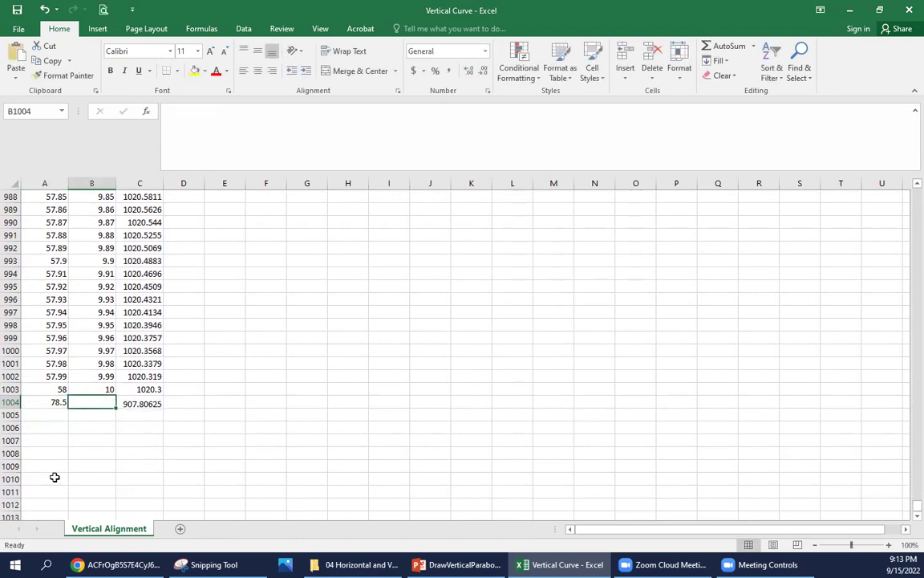
key("Right")
key("Delete")
key("Left")
Set C1004 to =C1003-(1.9*20.5), giving elevation 981.35, and verify it
key("Right")
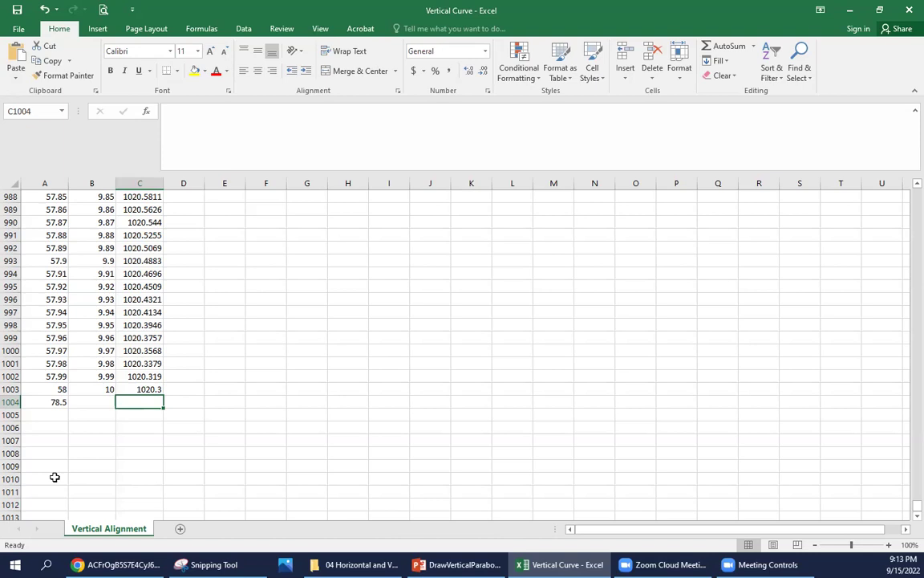
type("=")
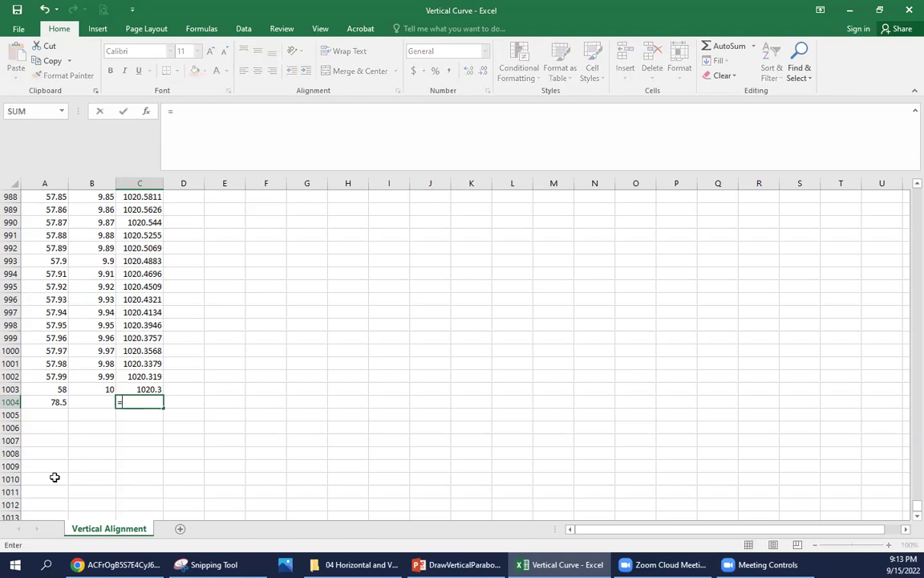
key("Up")
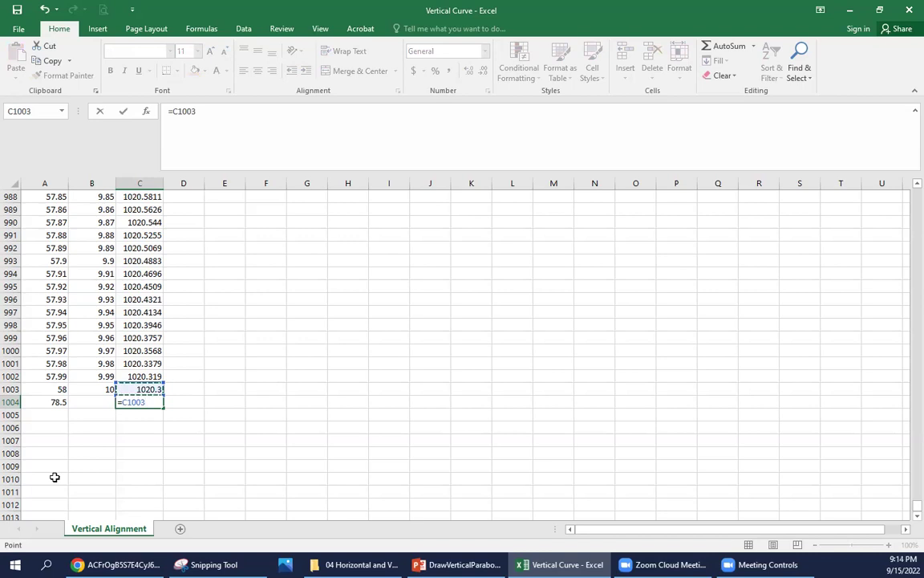
type("-1.9")
left_click(190, 109)
type("(1.9")
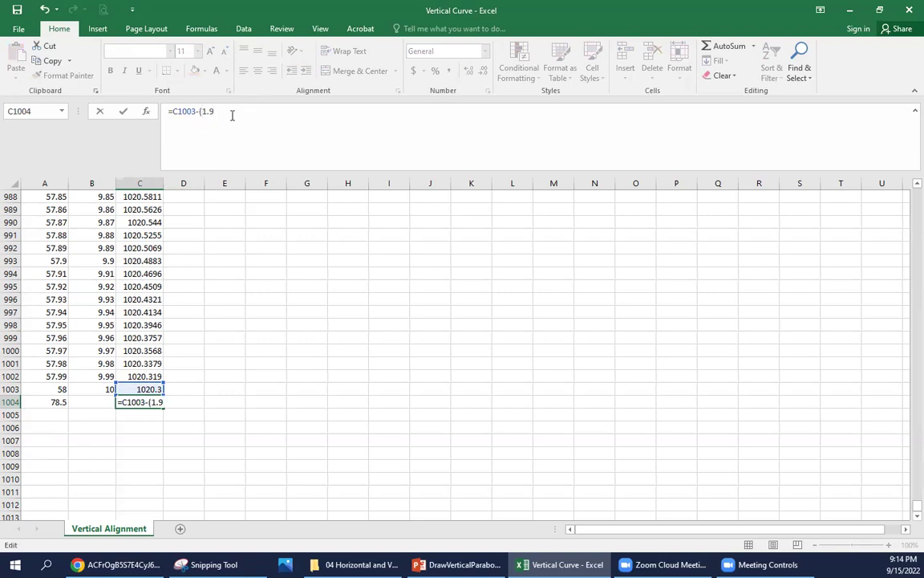
type("*")
type("20.5)")
key("Return")
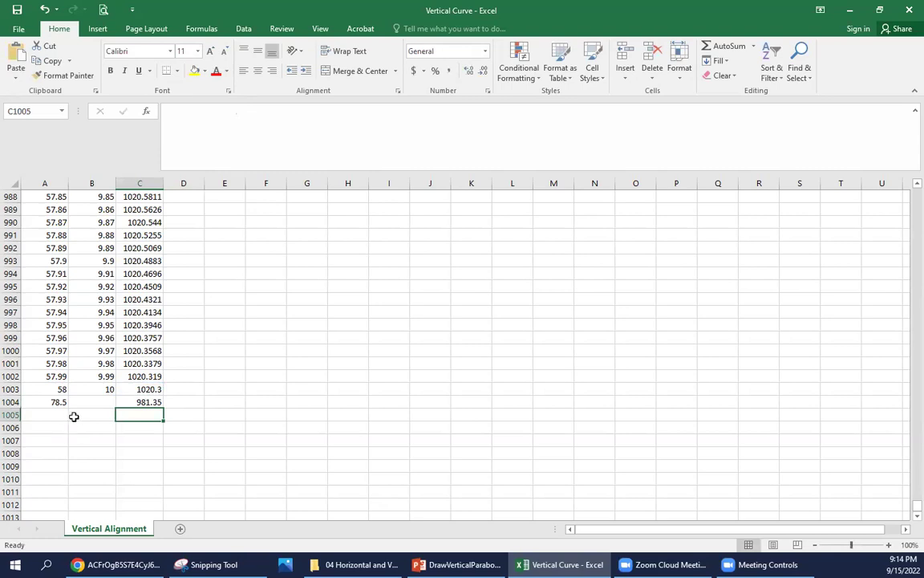
left_click(132, 401)
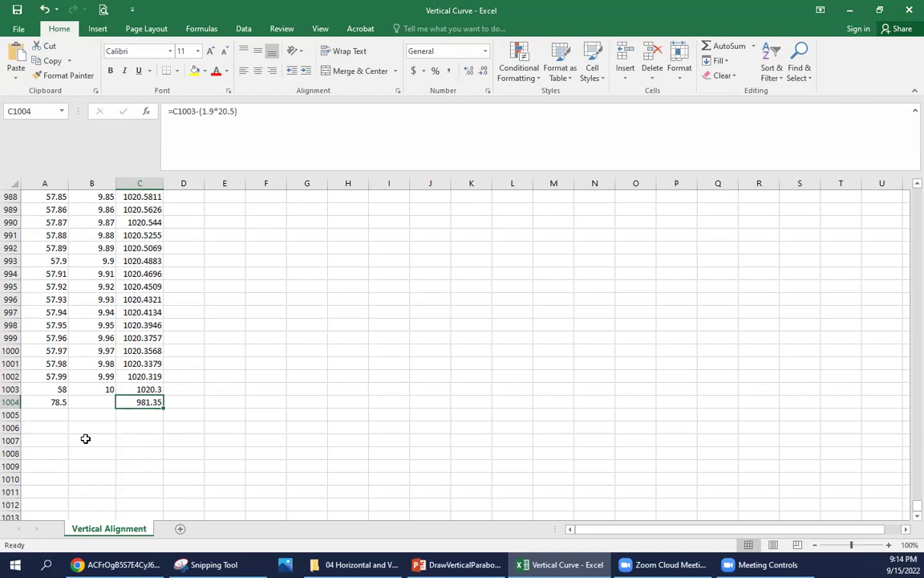
left_click_drag(53, 389, 50, 401)
left_click(48, 414)
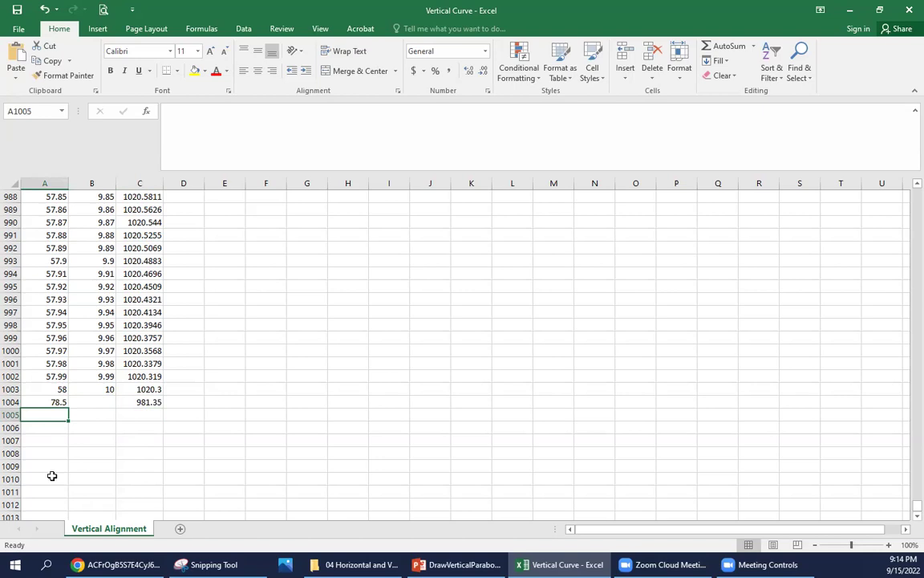
Enter station 78.51 in A1005 with offset formula =A1005-78.5 in B1005
type("78")
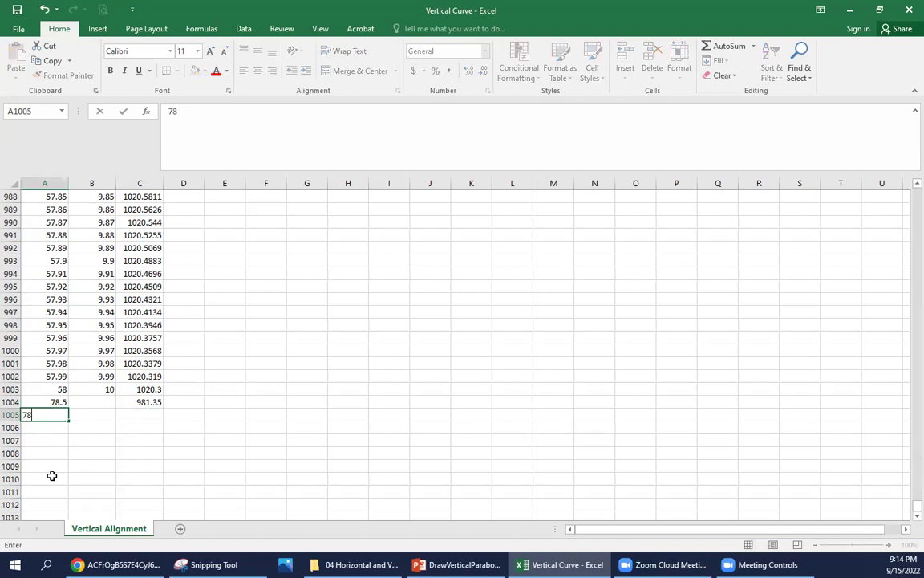
type(".51")
key("Return")
key("Up")
key("Right")
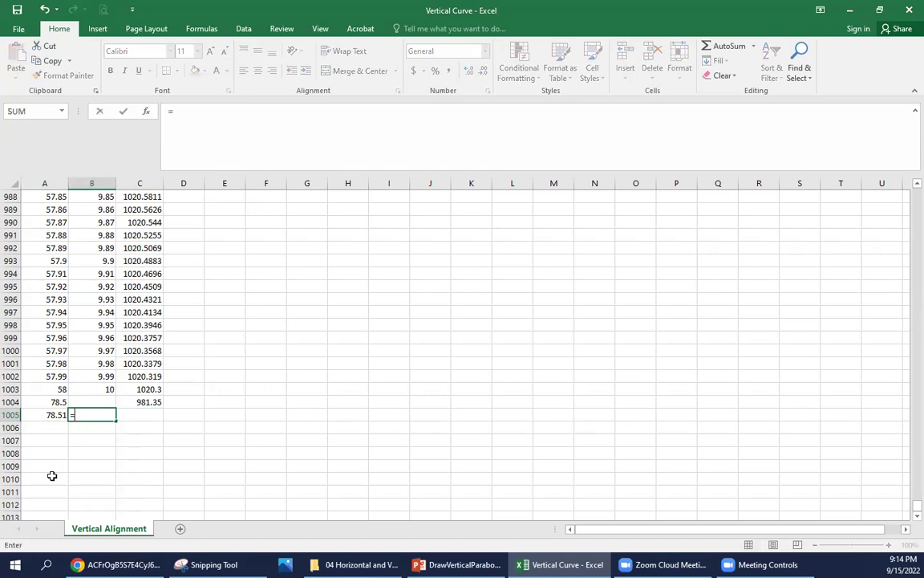
type("=")
key("Left")
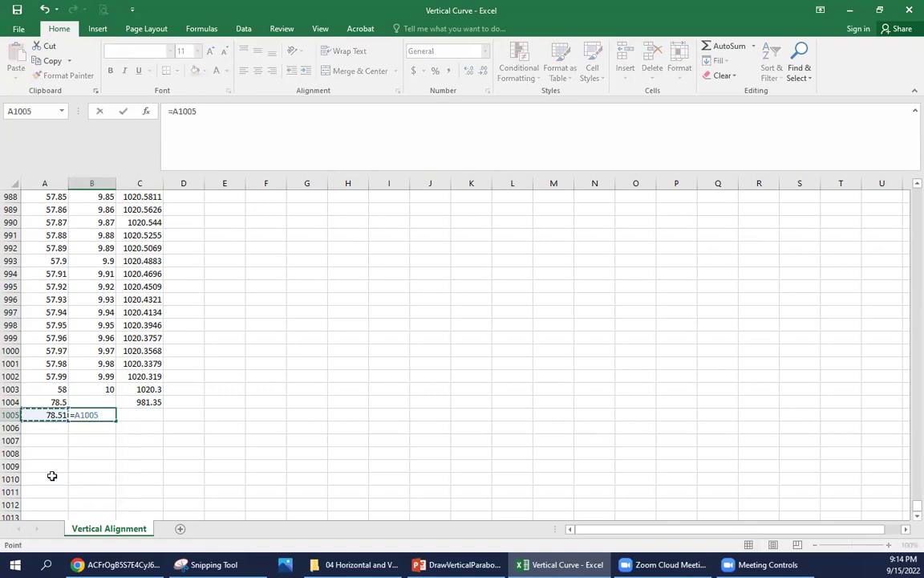
type("-78.5")
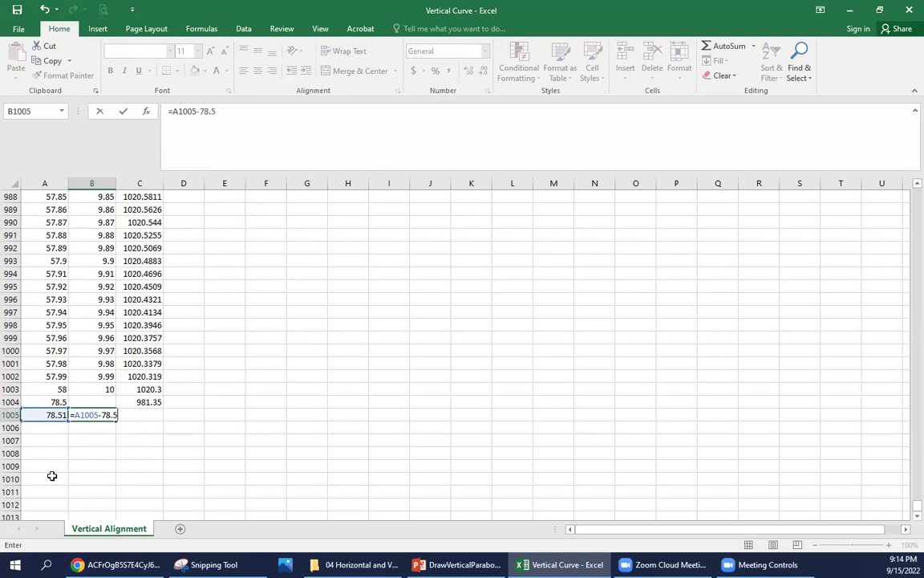
key("Return")
key("Up")
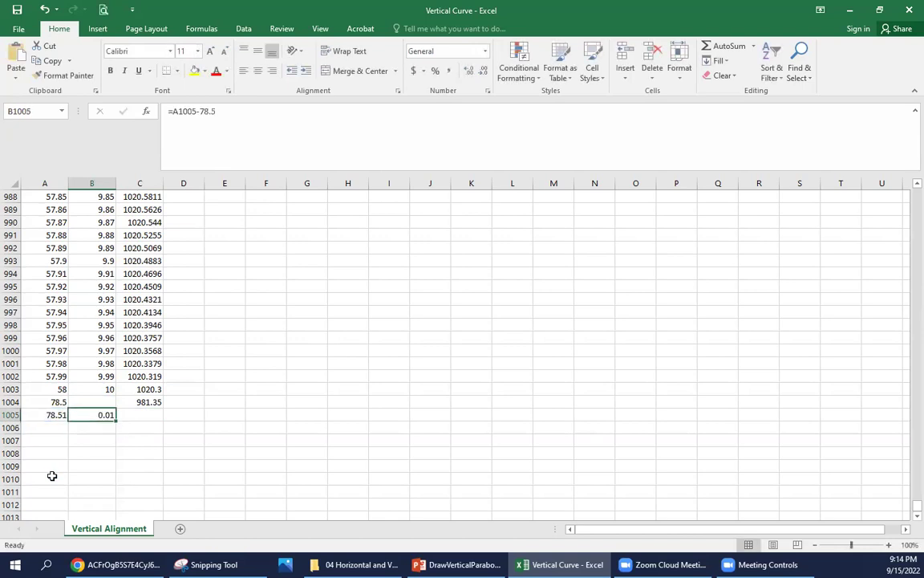
Enter sag elevation =(.25*(B1005^2))-(1.9*B1005)+981.35 in C1005 and extend stations to 86.5
left_click(140, 414)
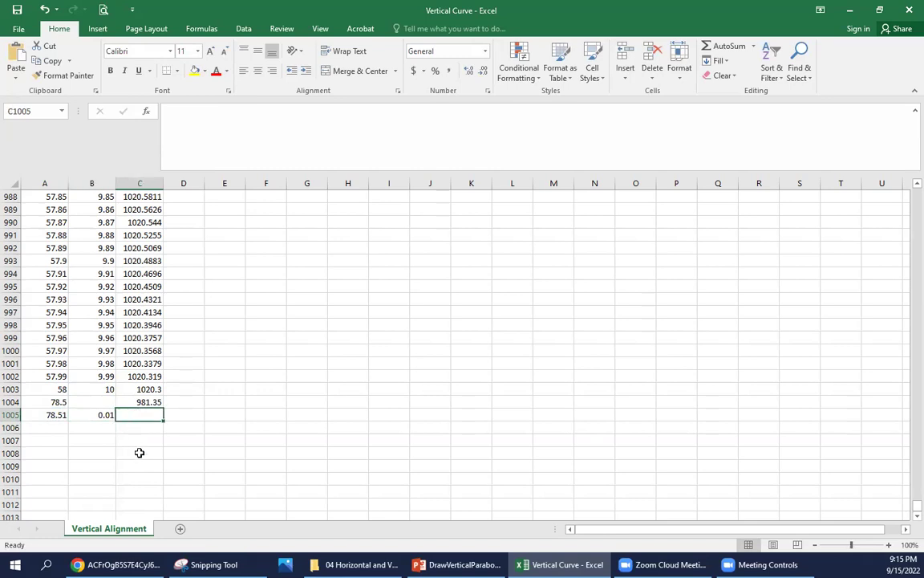
type("=")
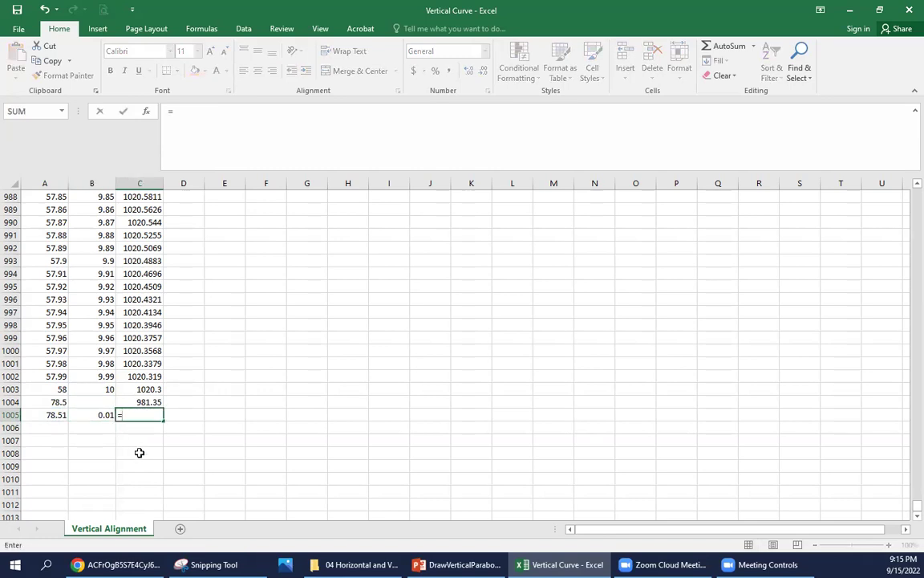
type("(.25*(")
key("Left")
type("^2))")
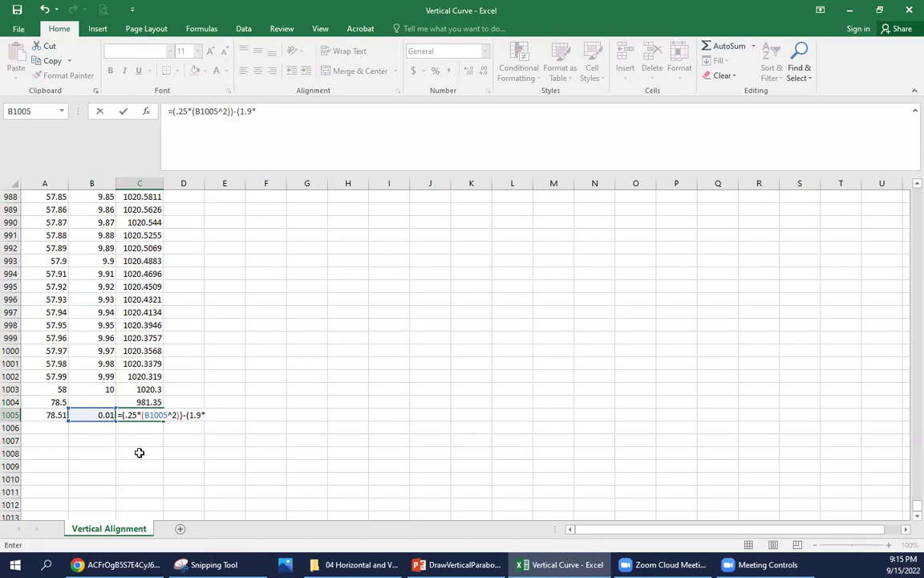
left_click(88, 414)
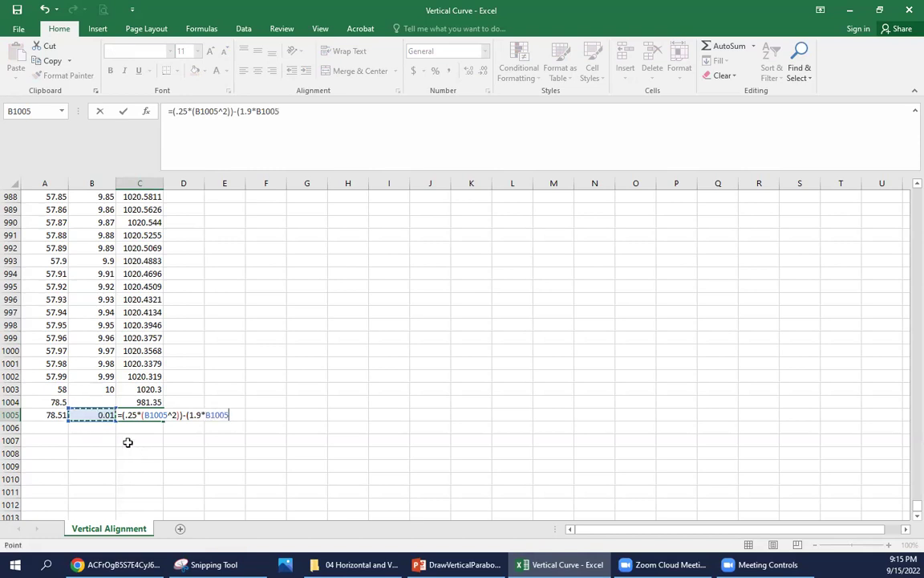
type(")+981.35")
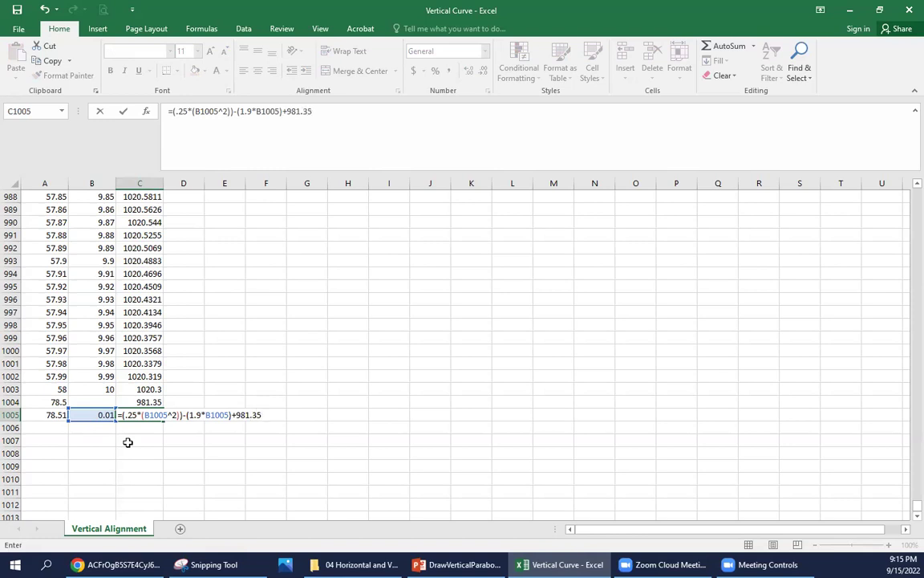
key("Return")
left_click_drag(50, 403, 61, 416)
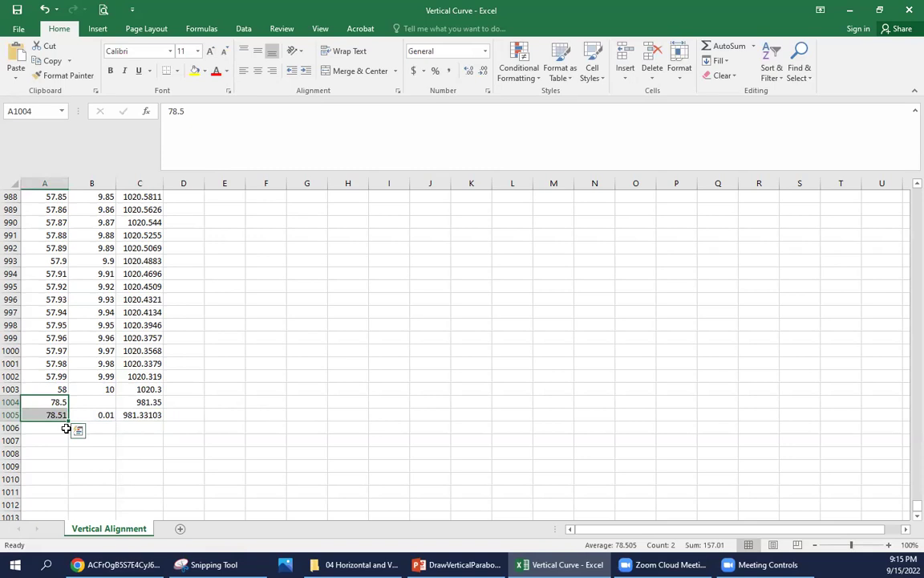
left_click_drag(69, 420, 60, 228)
Copy the B1005:C1005 offset and elevation formulas down beside every sag-curve station
scroll(83, 347, "up", 9)
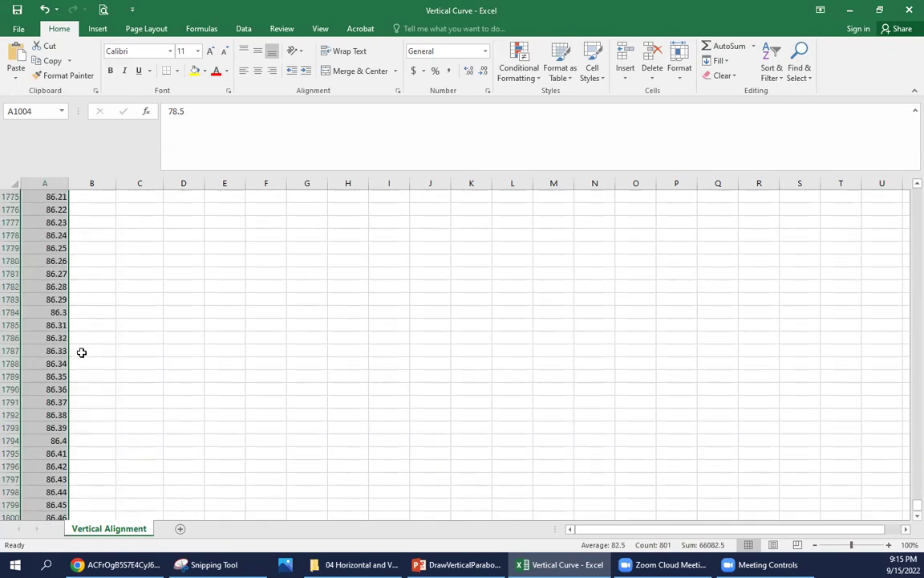
scroll(82, 352, "up", 5)
key("Up")
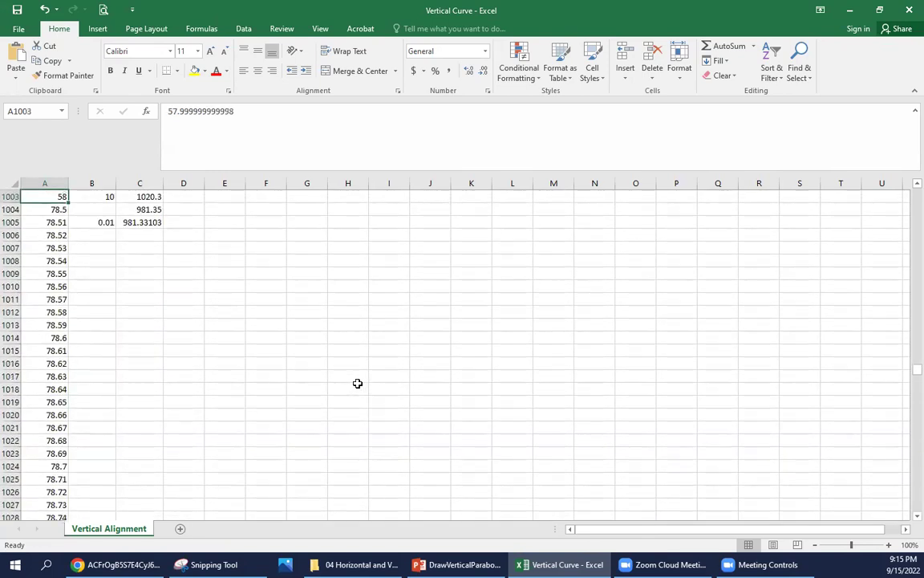
key("Down")
key("Down")
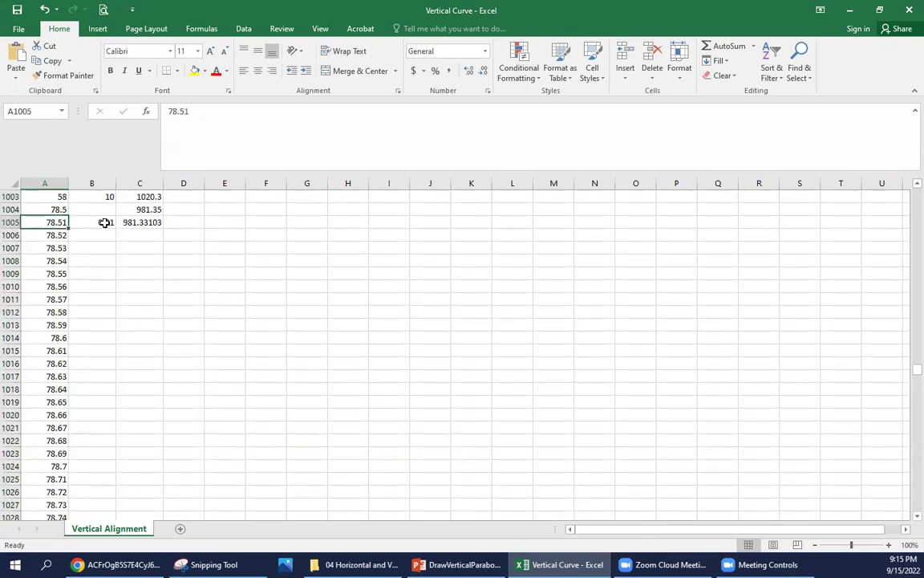
left_click_drag(105, 224, 165, 219)
left_click_drag(106, 224, 157, 227)
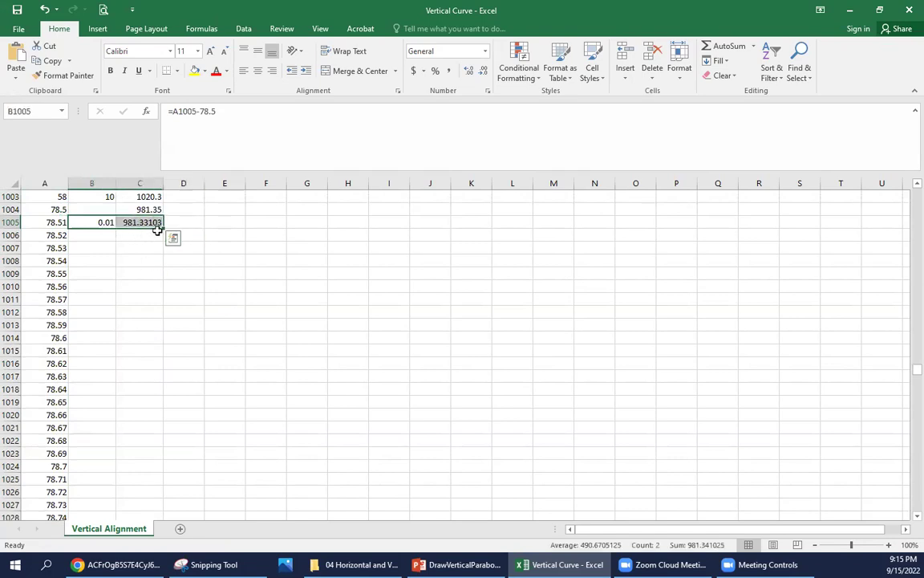
double_click(162, 229)
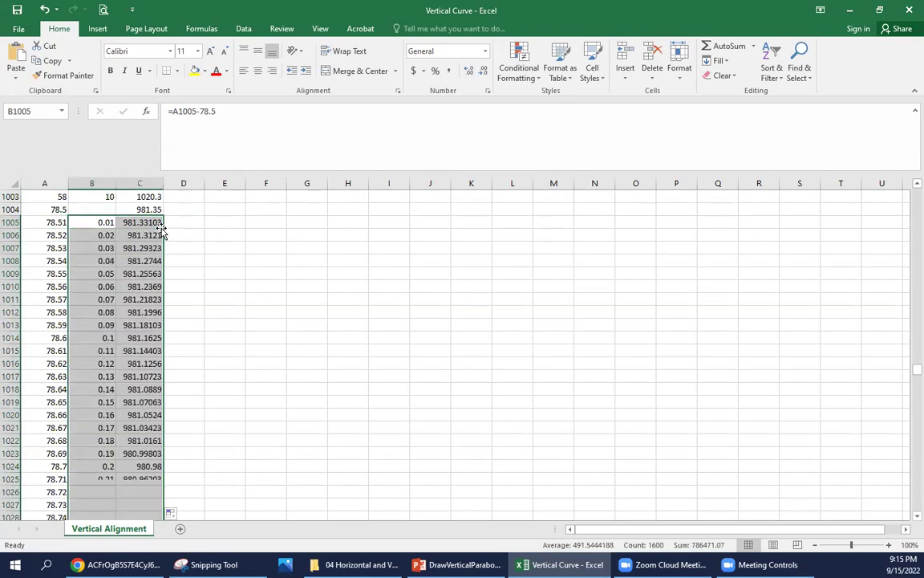
Check the row 1804 formulas at station 86.5: x = 8, elevation 982.15
scroll(160, 231, "up", 1)
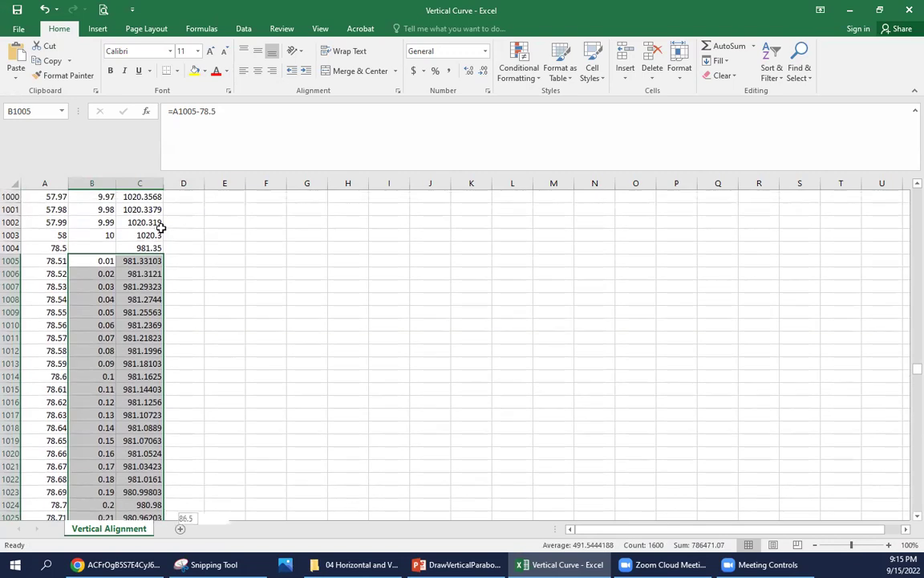
key("ctrl+shift+Down")
key("ctrl+shift+Up")
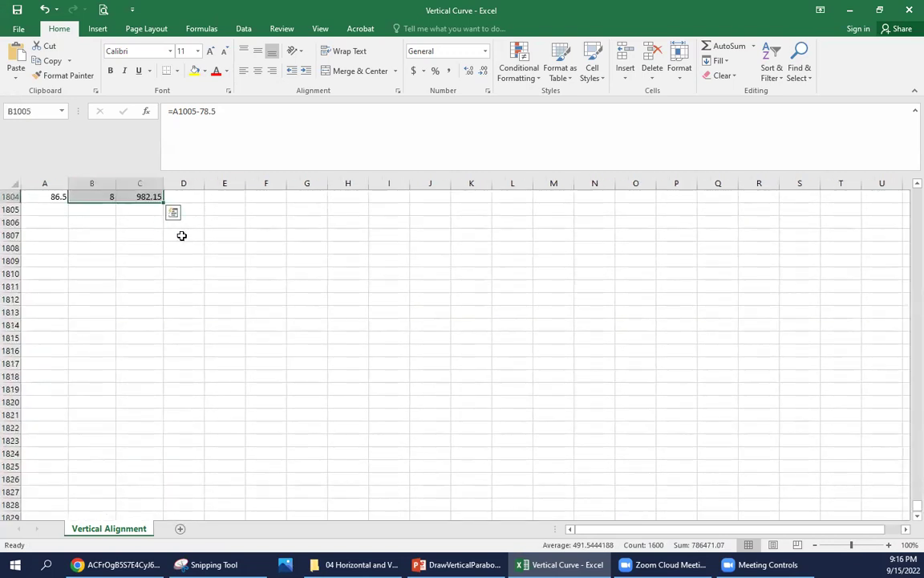
scroll(128, 265, "up", 2)
left_click_drag(56, 274, 128, 274)
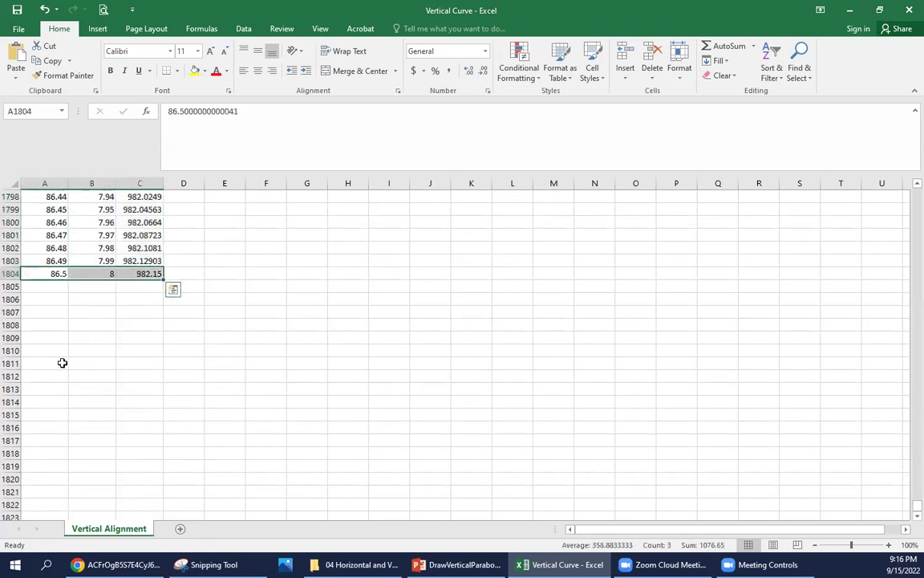
scroll(56, 370, "up", 2)
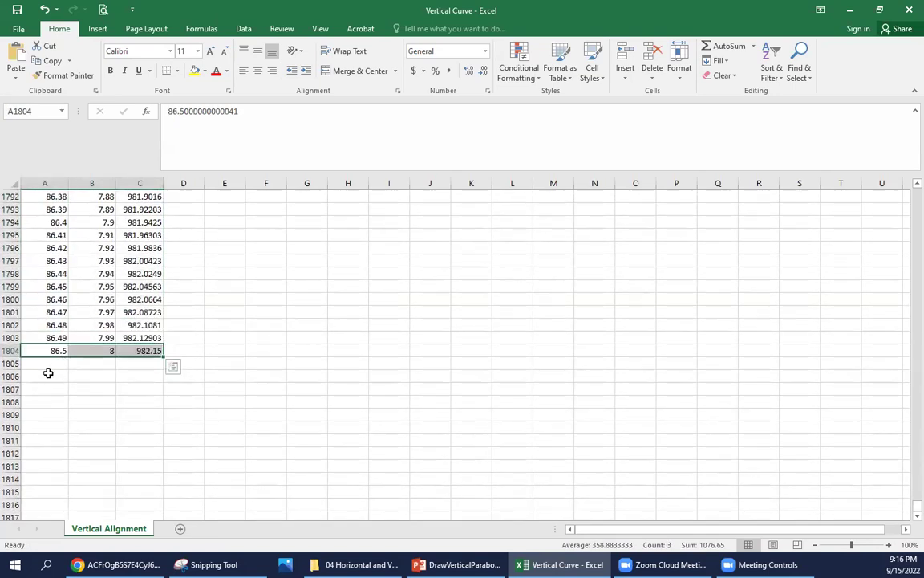
left_click(93, 353)
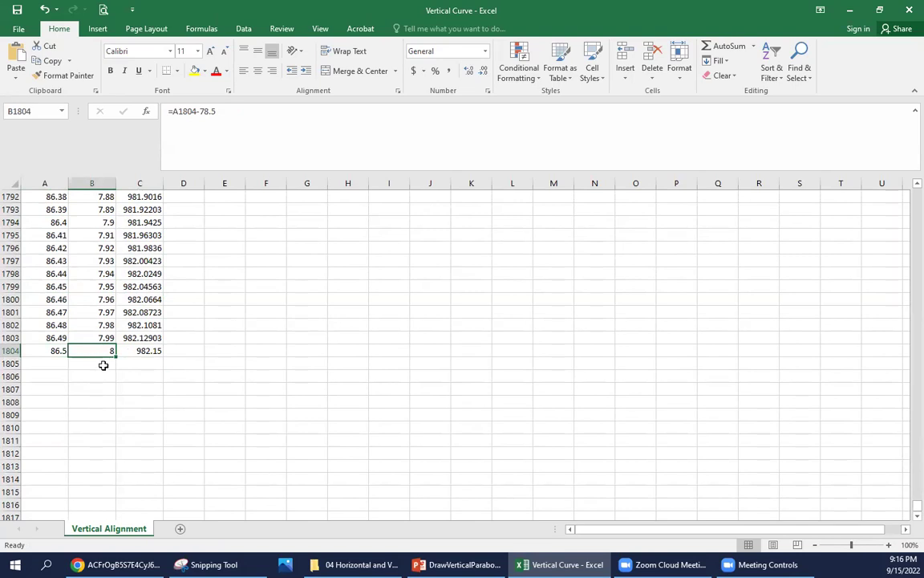
left_click(132, 351)
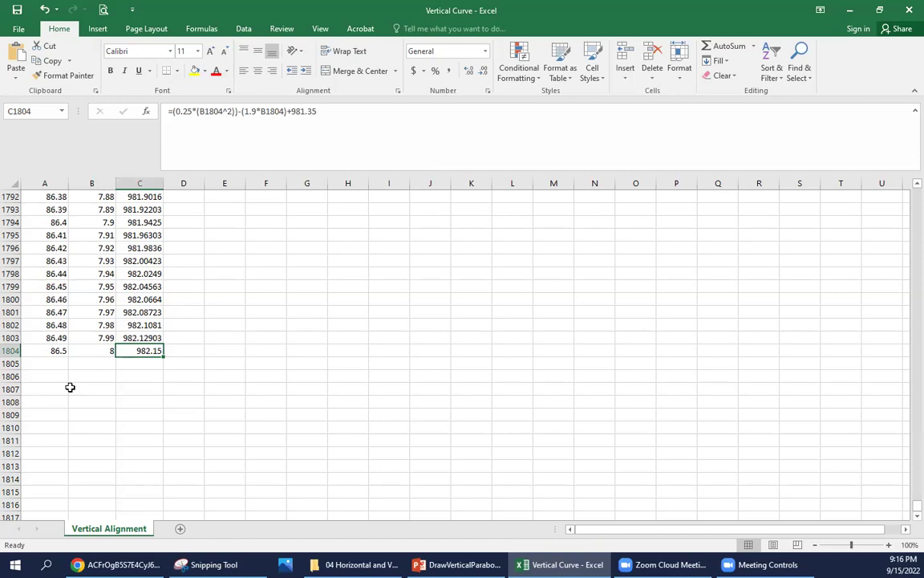
Enter station 100 in A1805, clear the auto-filled cells, and give C1805 =C1804+(13.5*2.1)
left_click(32, 365)
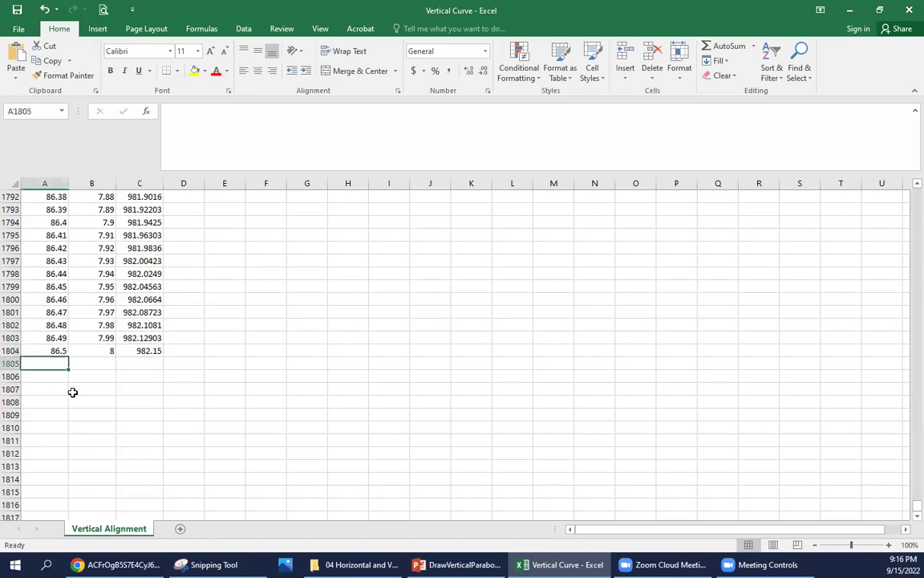
type("100")
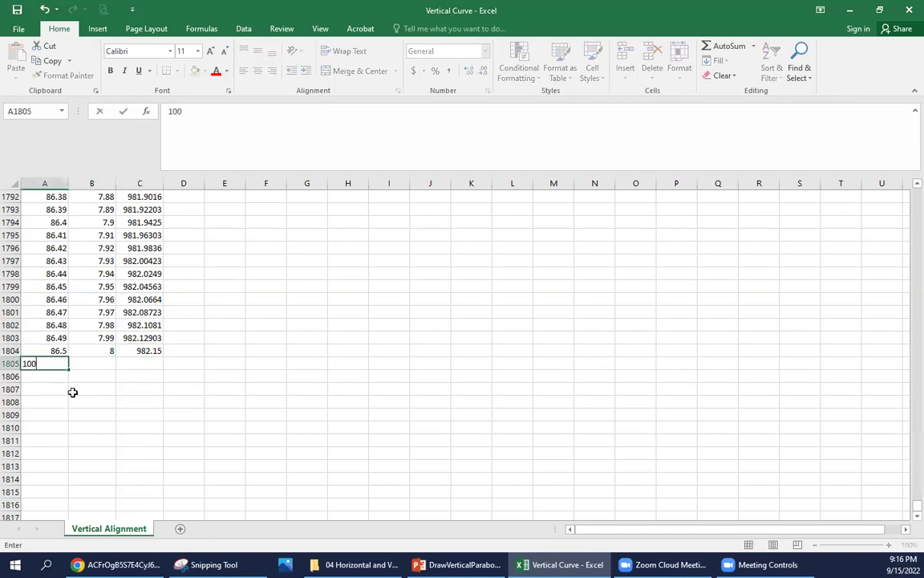
key("Tab")
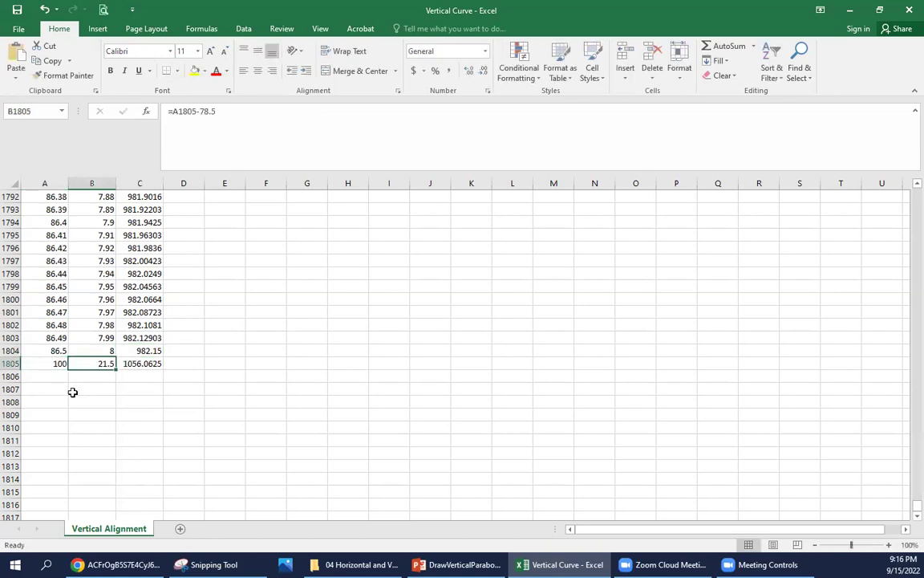
key("Delete")
key("Tab")
key("Delete")
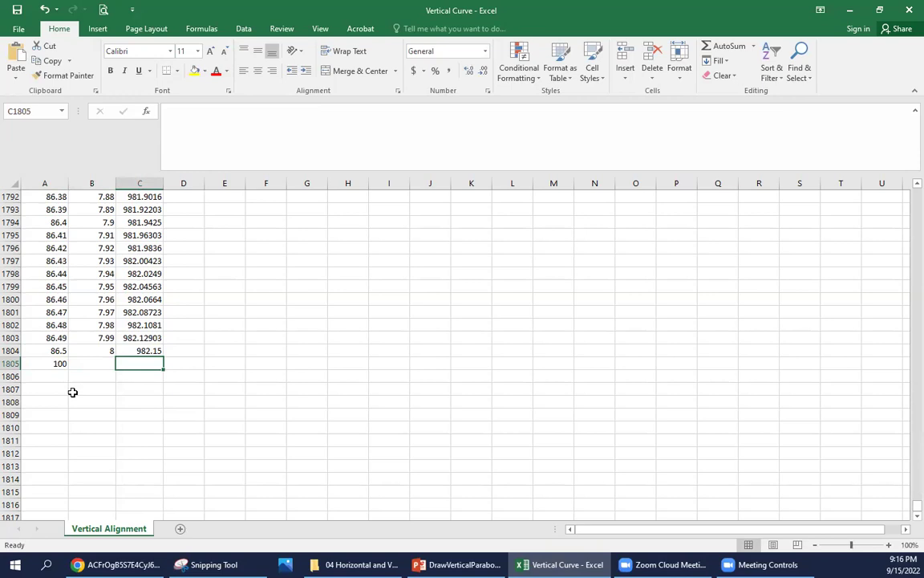
type("=")
key("Up")
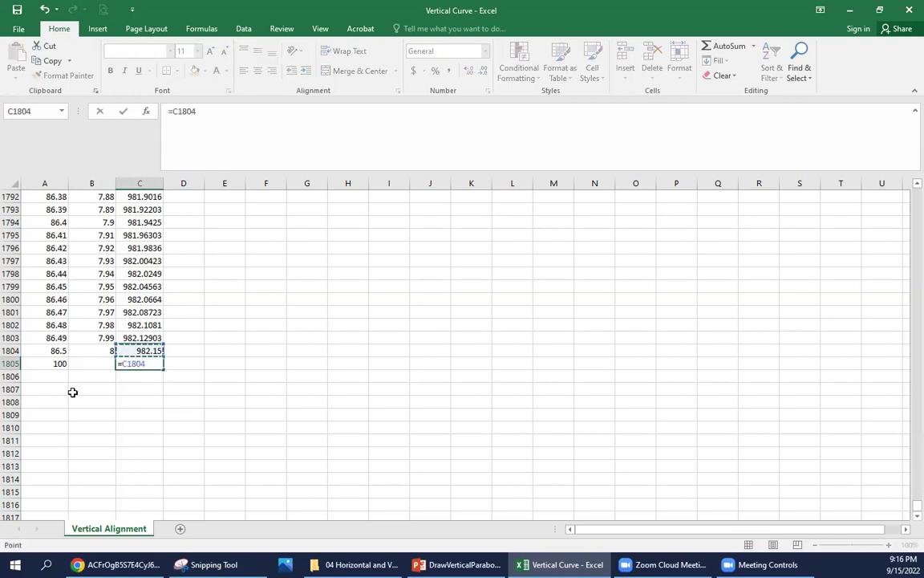
type("+(13.5*2.1")
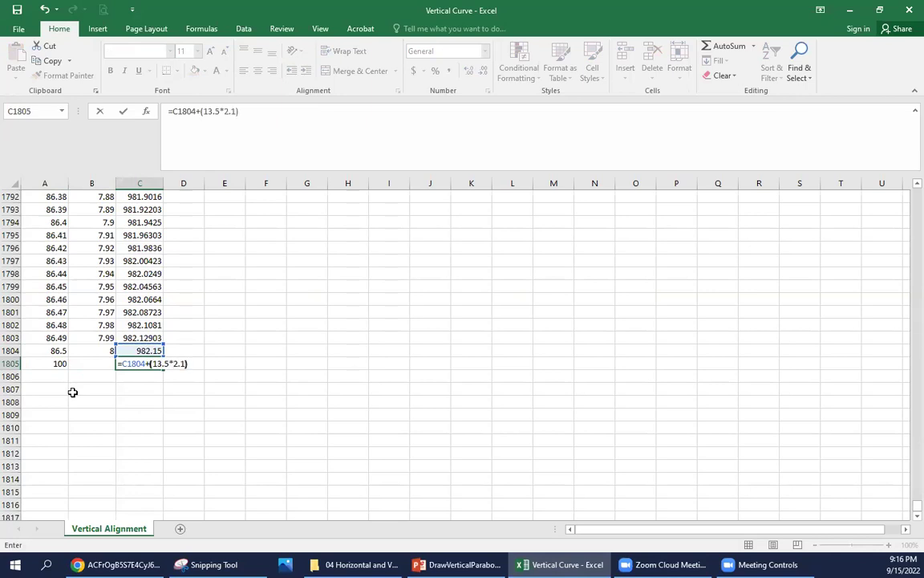
key("Return")
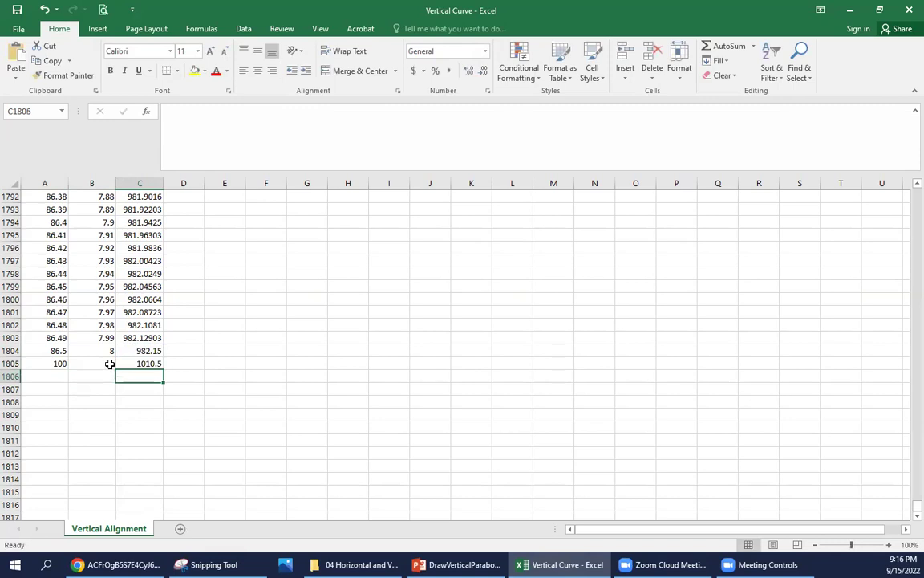
left_click(130, 362)
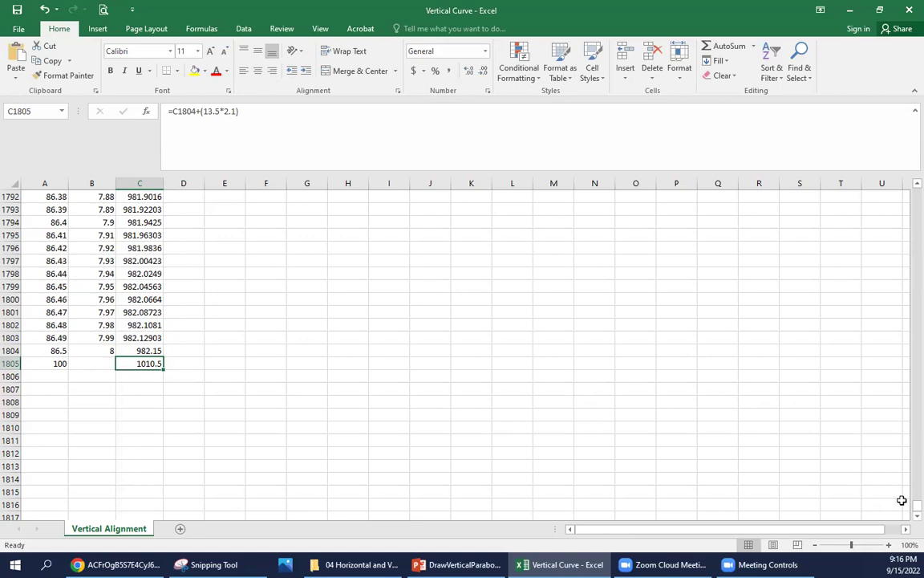
Insert an empty Scatter with Straight Lines and Markers chart and place it beside the data
left_click_drag(917, 505, 821, 166)
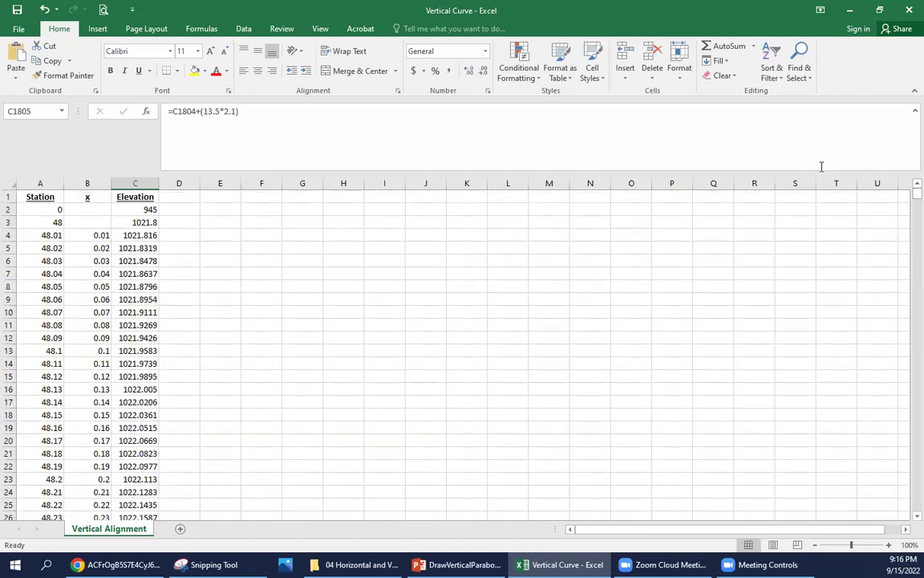
left_click(222, 200)
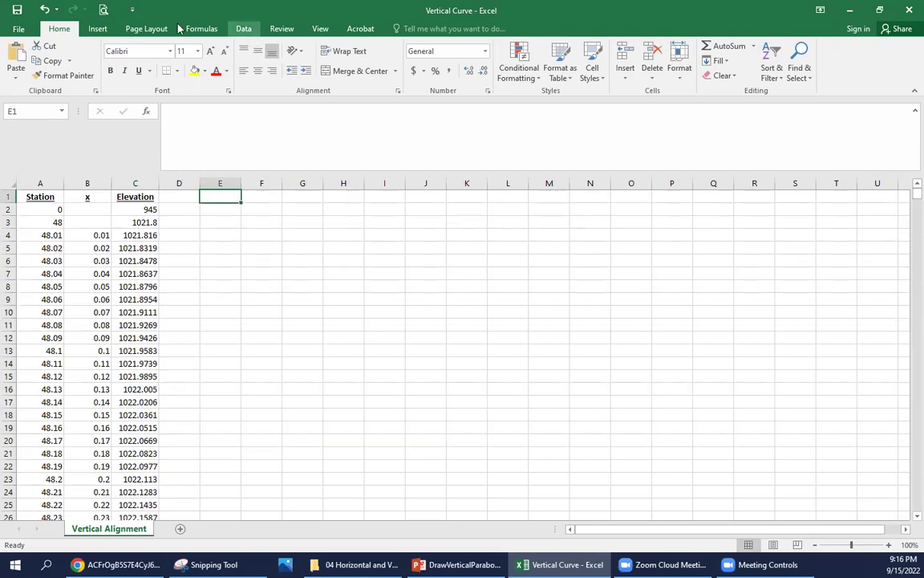
left_click(97, 28)
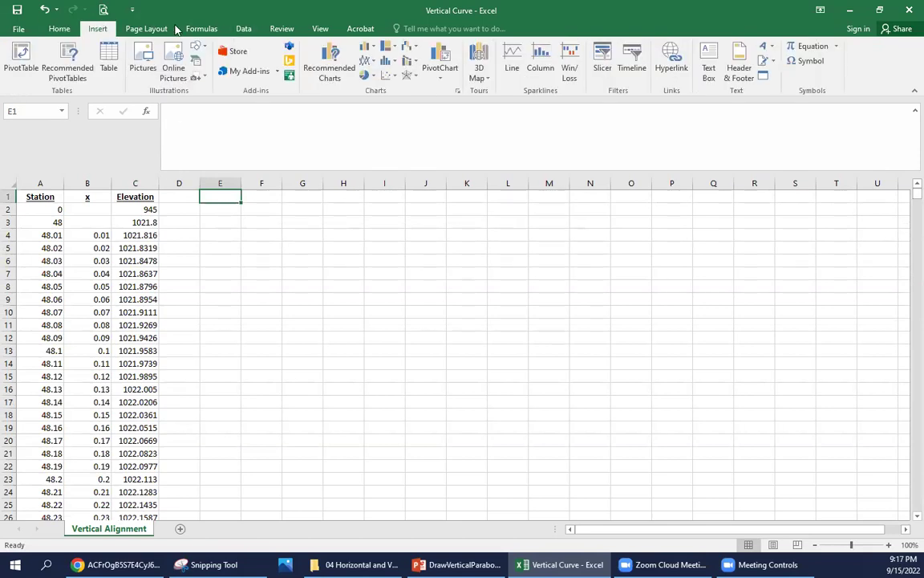
left_click(388, 75)
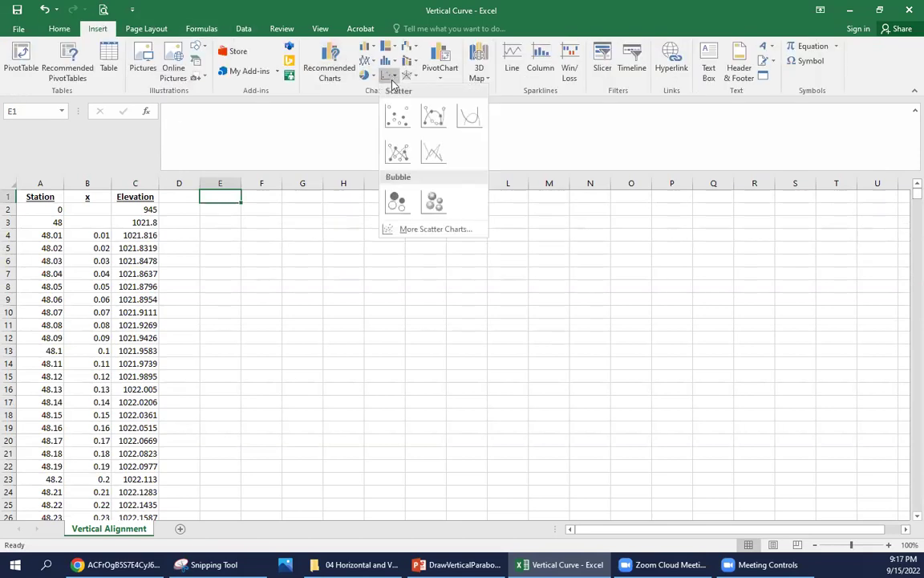
left_click(401, 155)
left_click_drag(373, 291, 263, 246)
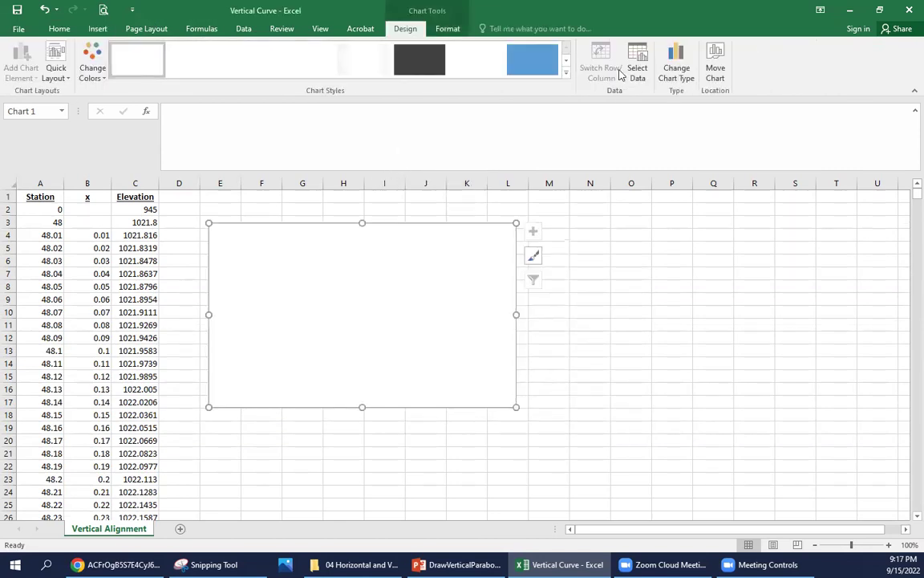
Add a series named 'Vertical Alignment' with X values A2:A1805 and Y values C2:C1805
left_click(637, 69)
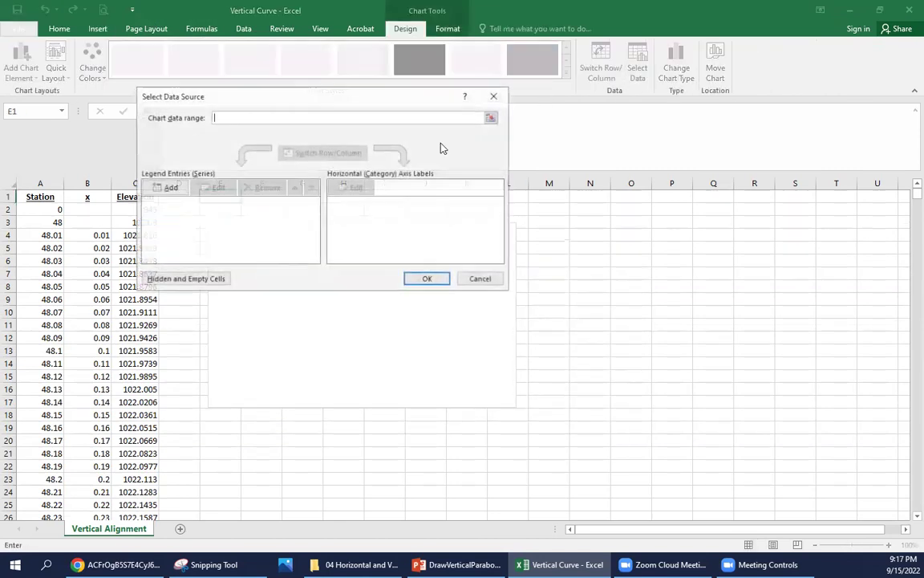
left_click(168, 189)
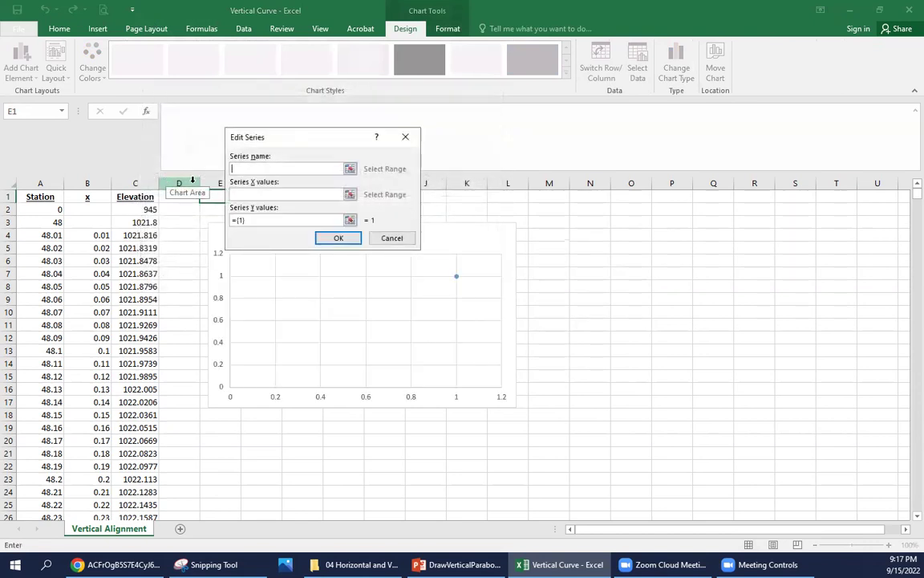
type("Vertical Alignment")
key("Tab")
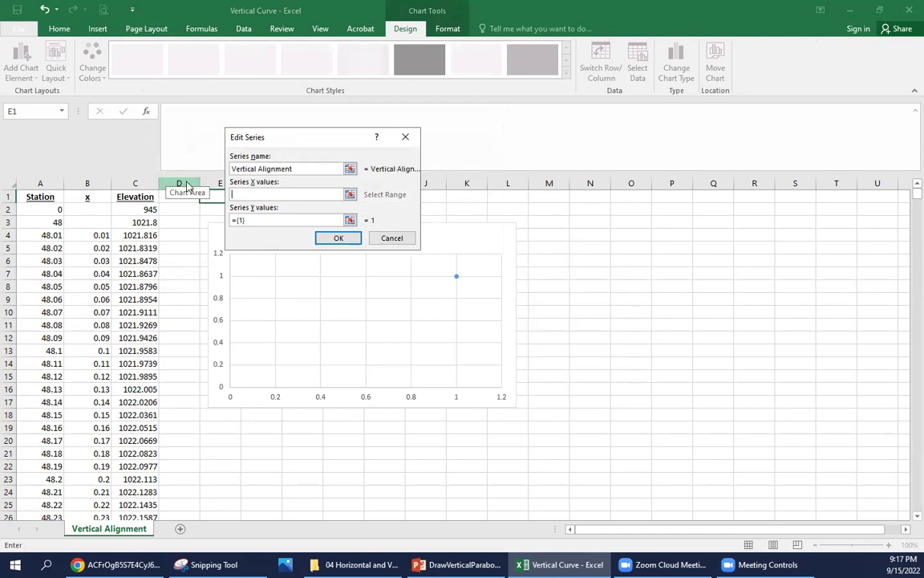
left_click(47, 211)
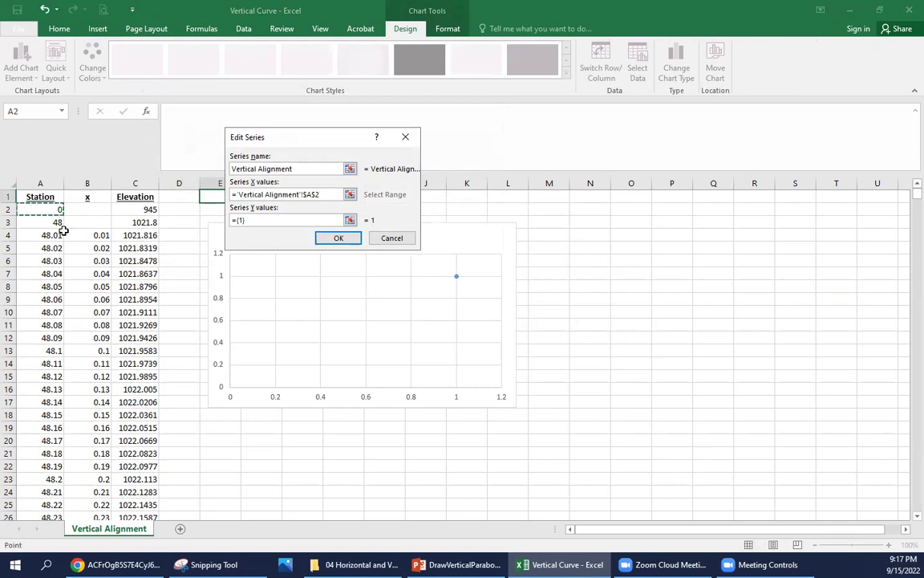
key("ctrl+shift+Down")
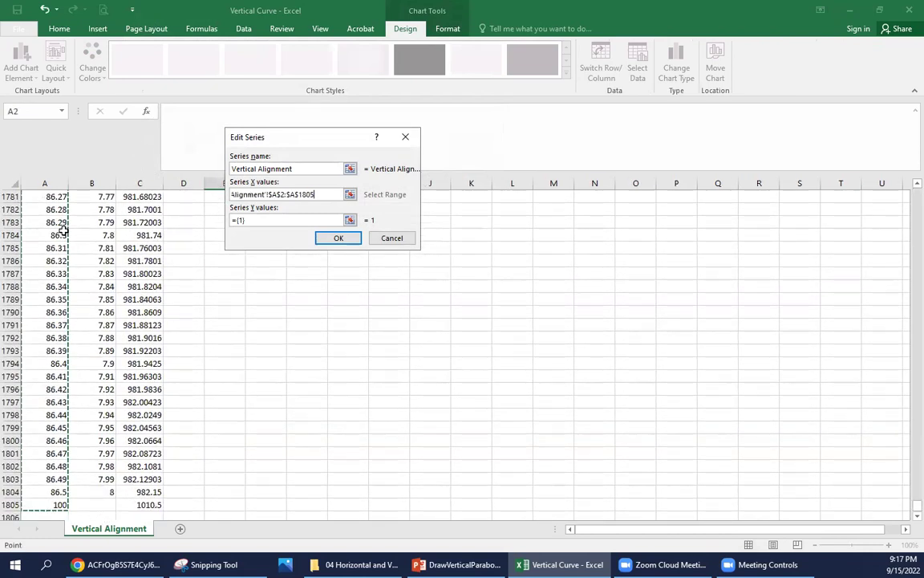
key("Tab")
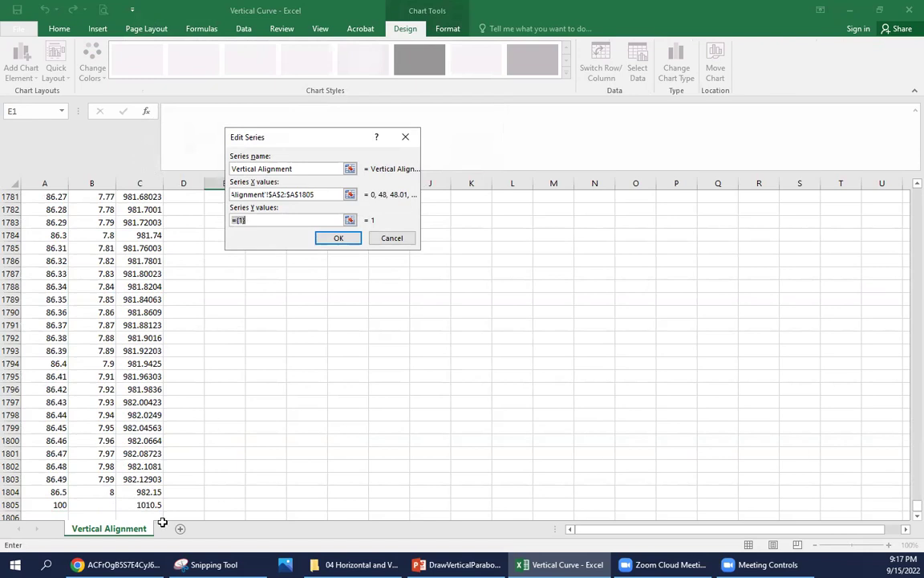
left_click(141, 503)
key("ctrl+shift+Up")
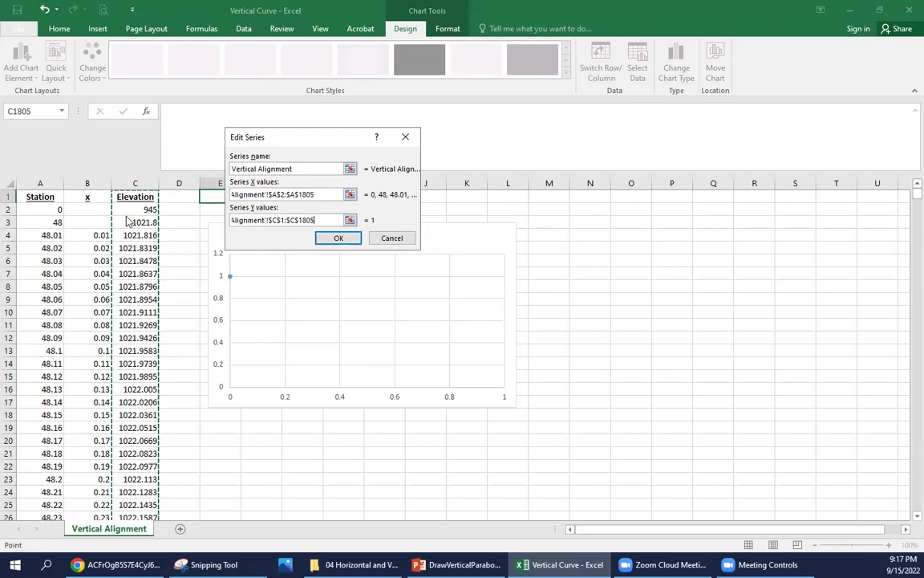
left_click(142, 209, "shift")
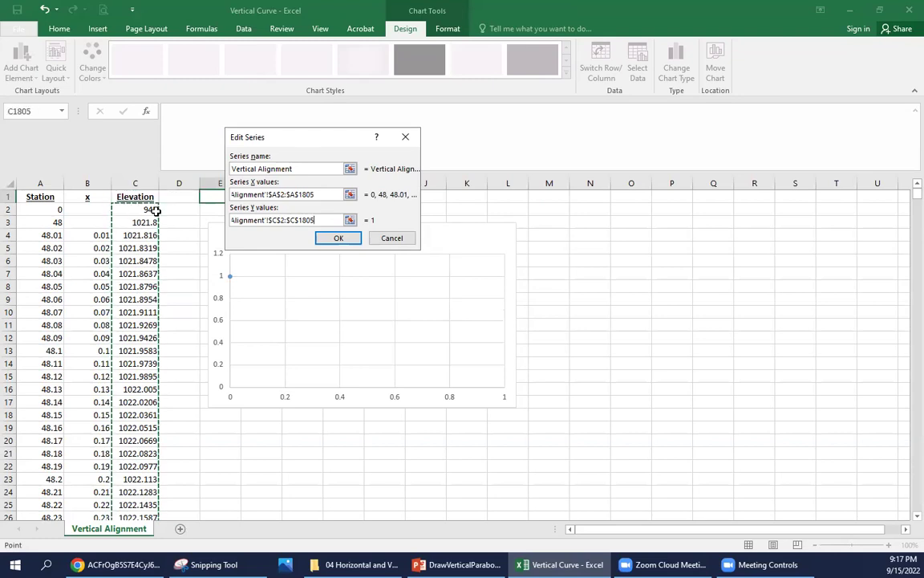
left_click(338, 239)
left_click(424, 278)
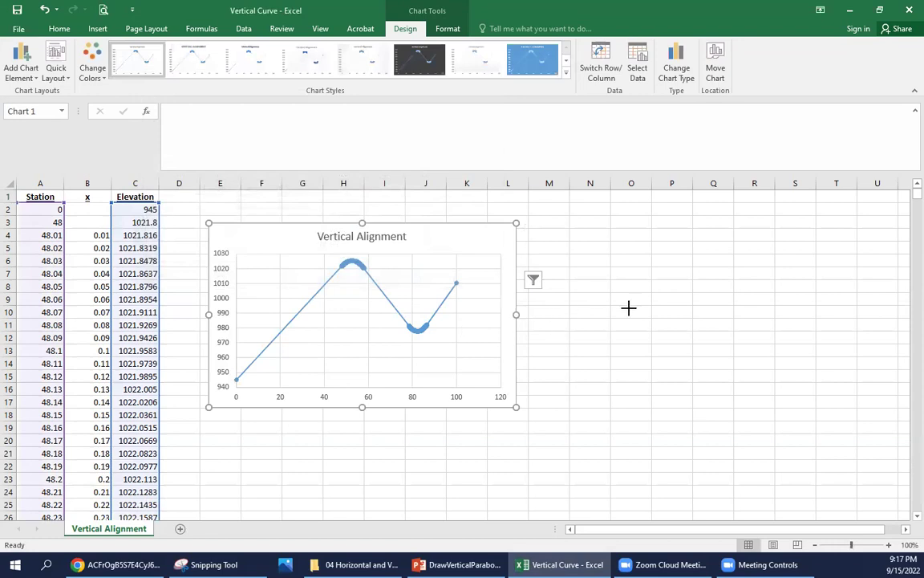
Make the chart wider and taller, and delete its title
left_click_drag(628, 307, 830, 313)
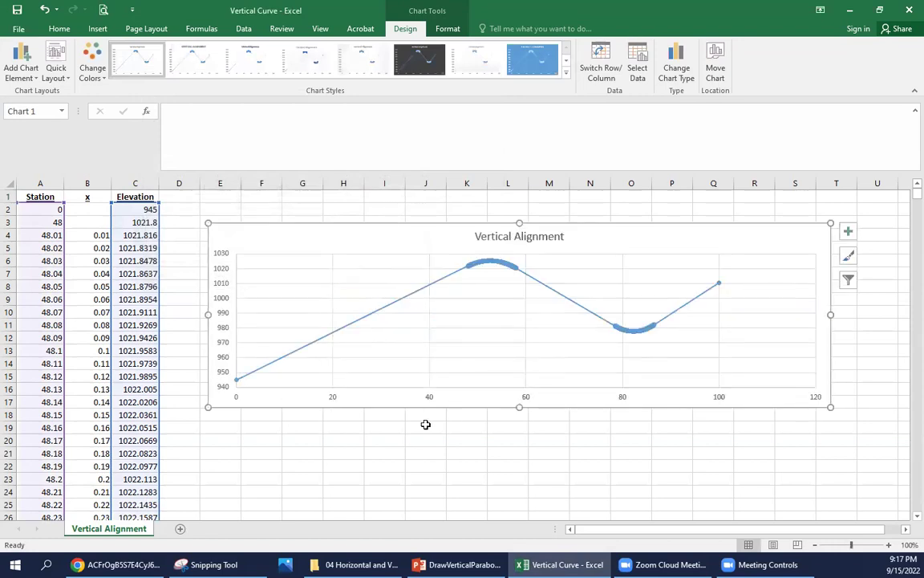
left_click_drag(519, 408, 516, 429)
left_click(485, 241)
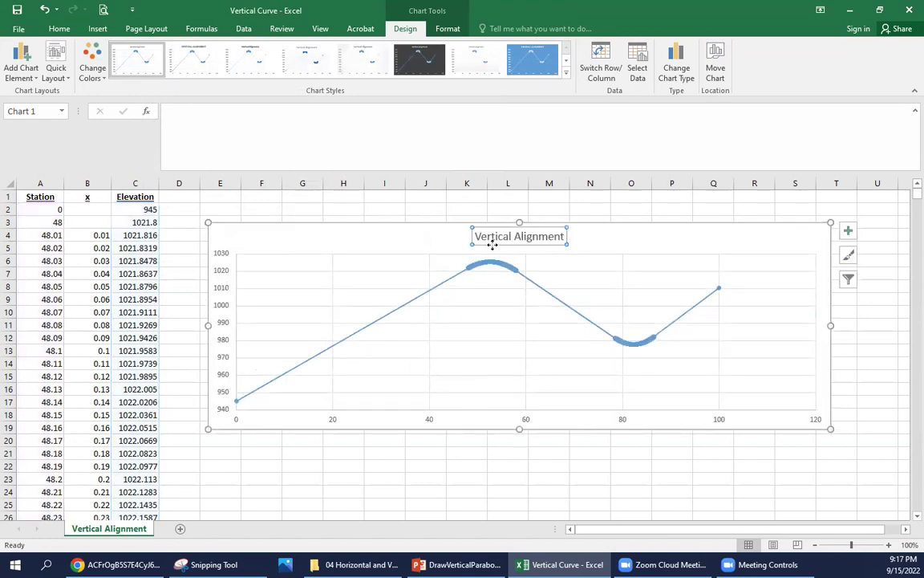
key("Delete")
left_click(489, 243)
Set the series marker type to None so the profile shows as a plain line
right_click(487, 241)
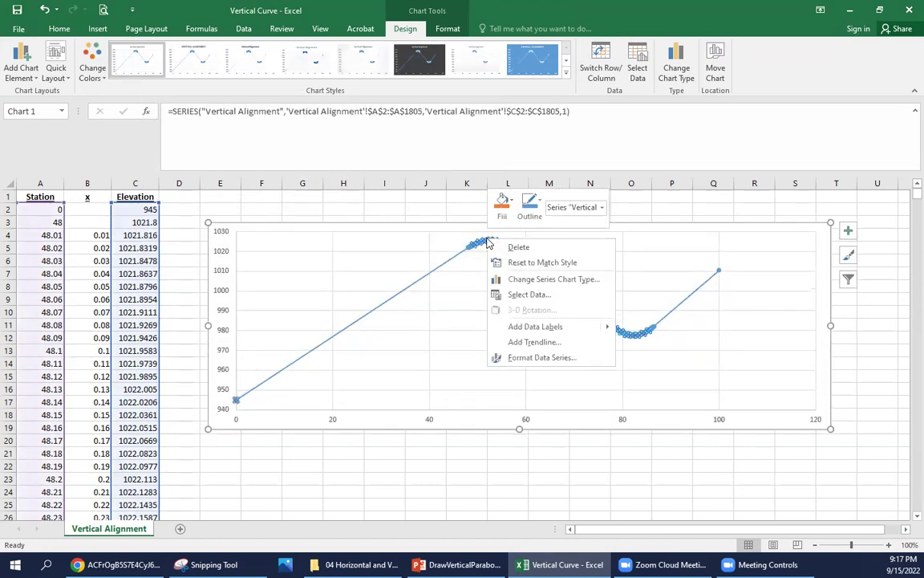
left_click(551, 358)
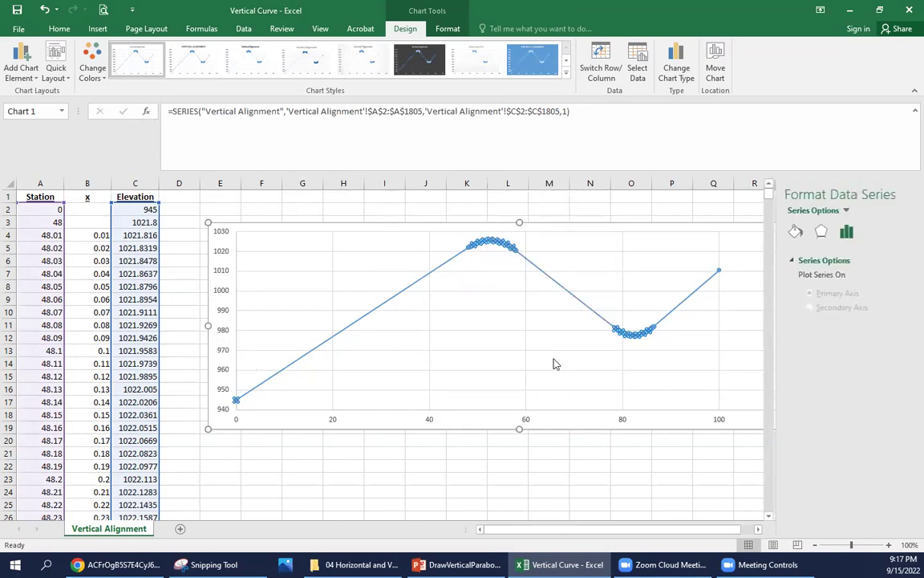
left_click(763, 233)
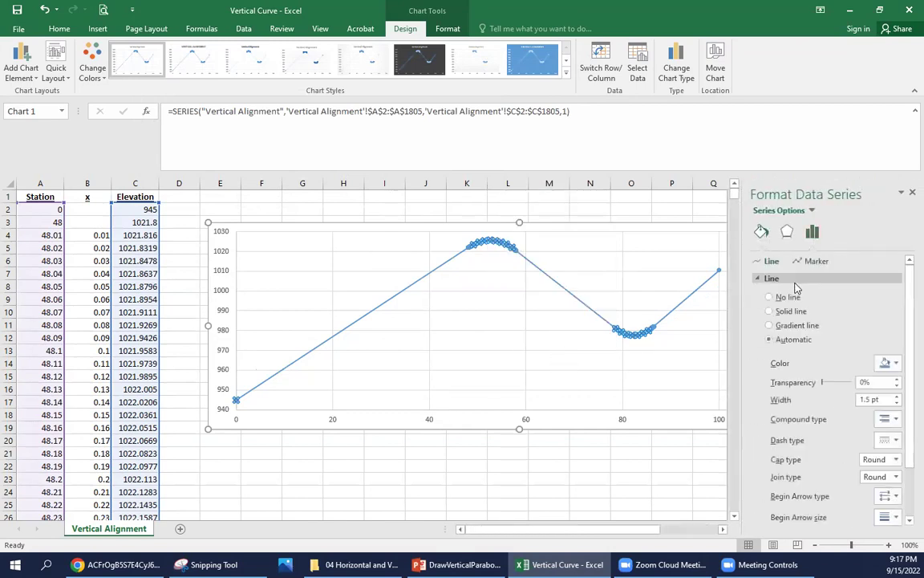
left_click(815, 262)
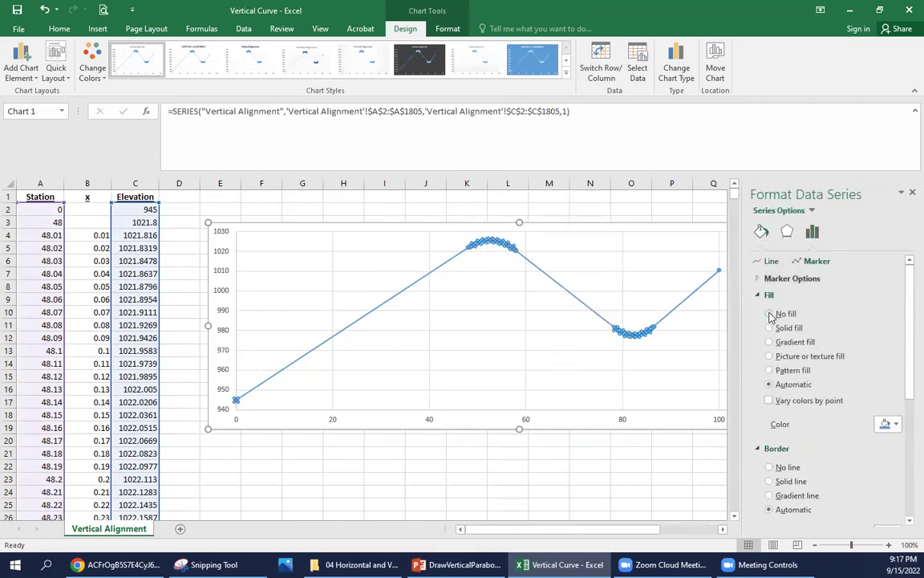
left_click(758, 278)
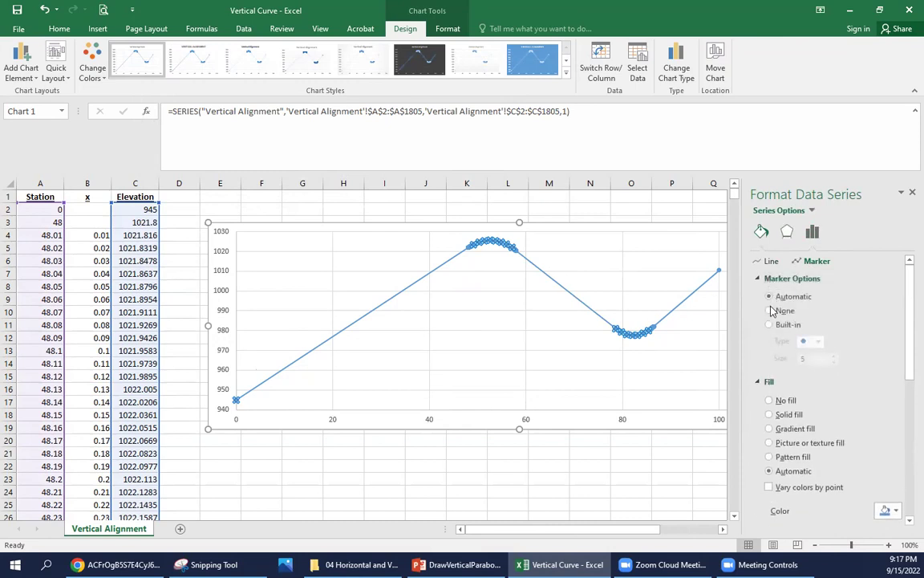
left_click(770, 312)
left_click(531, 467)
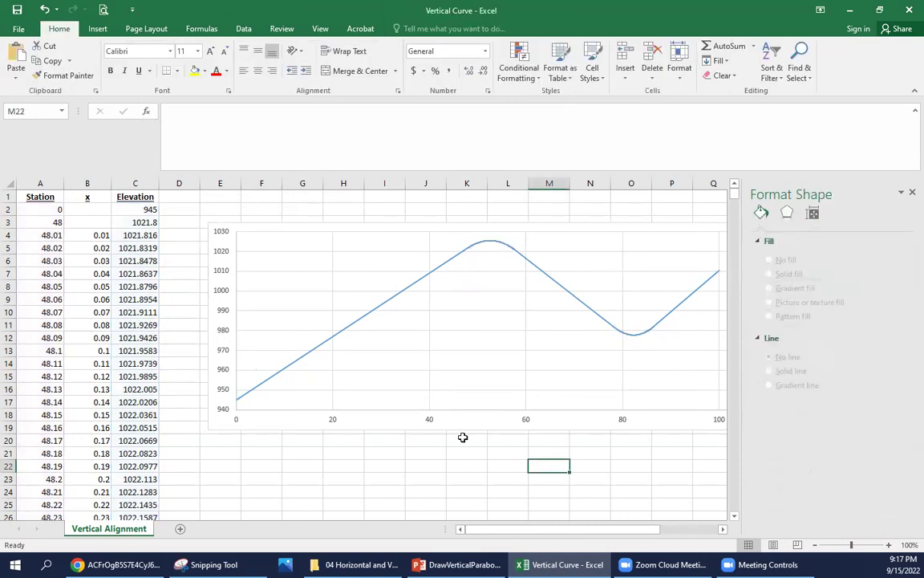
Add a primary horizontal axis title reading 'Distance (stations)'
left_click(371, 425)
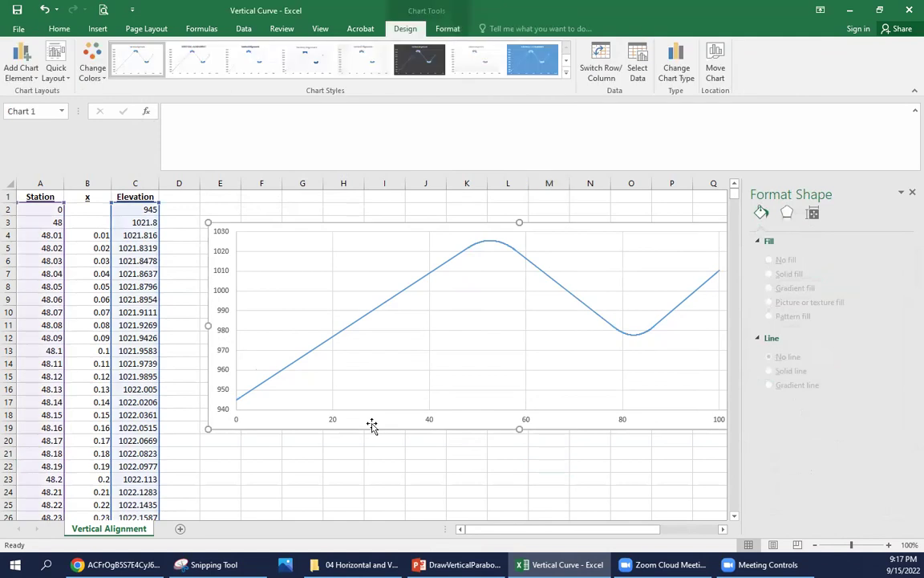
left_click(911, 192)
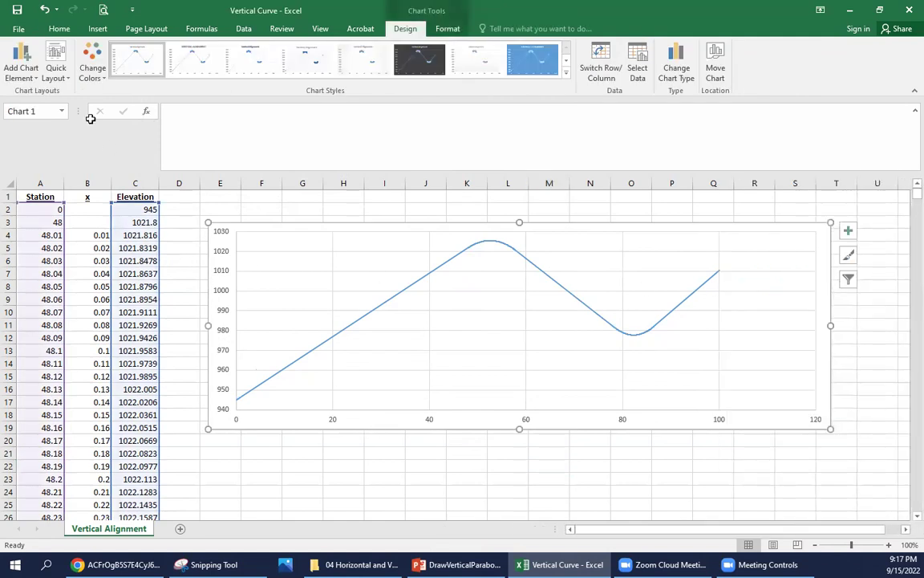
left_click(26, 77)
mouse_move(53, 103)
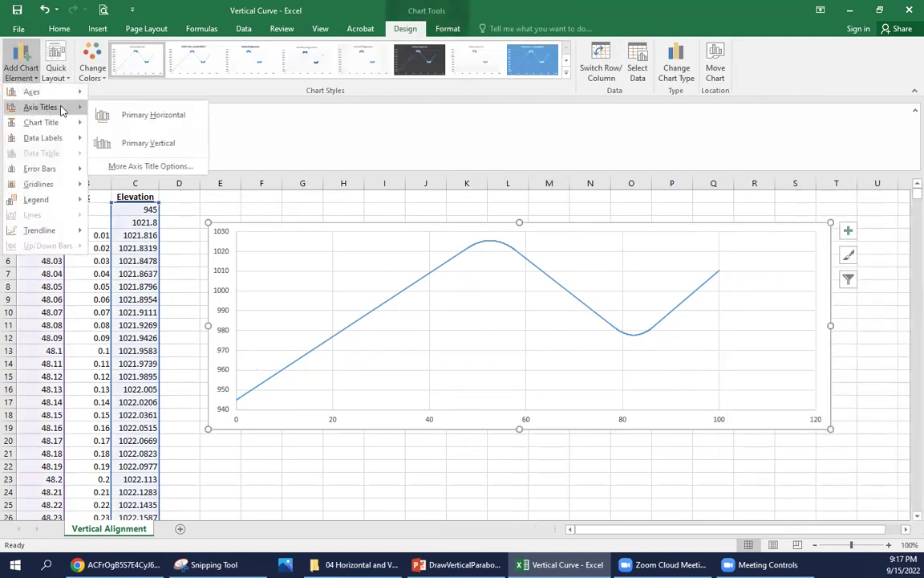
left_click(133, 121)
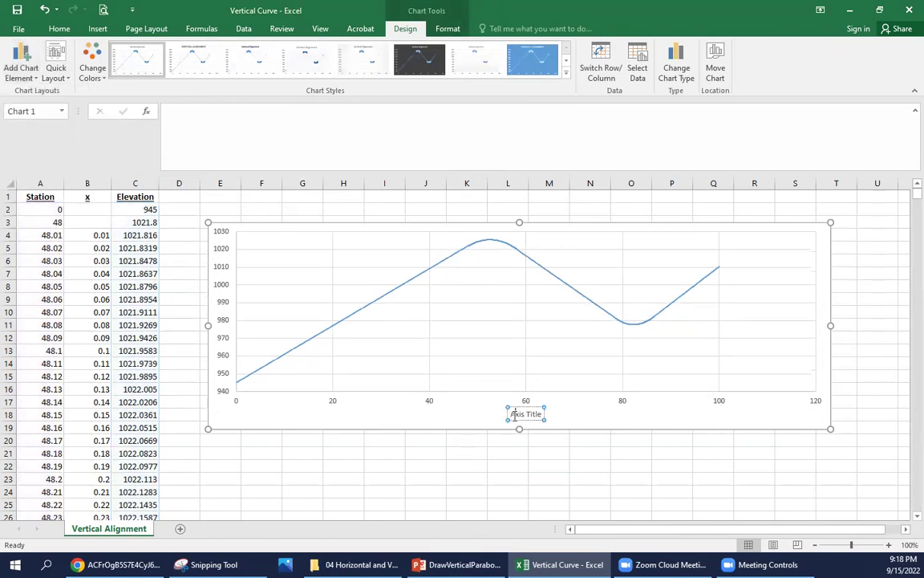
triple_click(514, 413)
type("Dist")
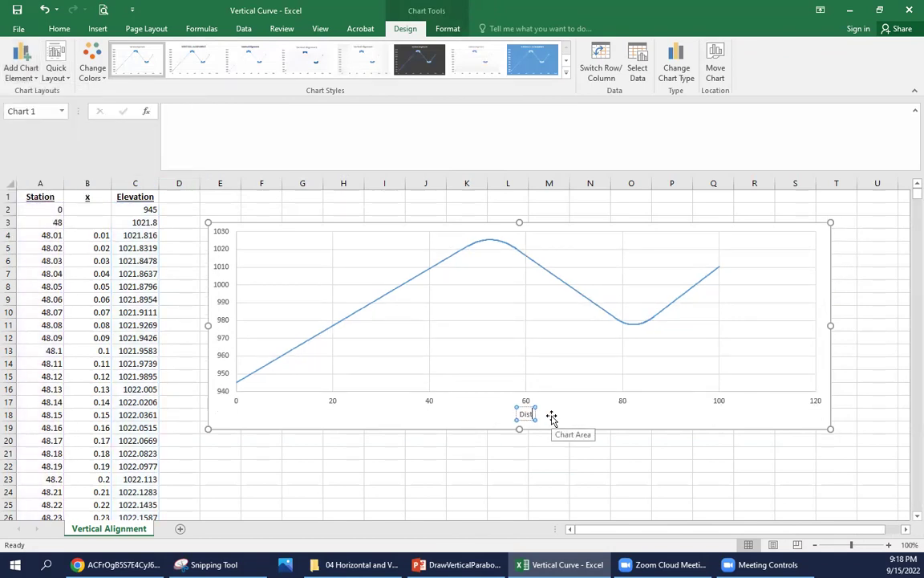
type("ance (station)")
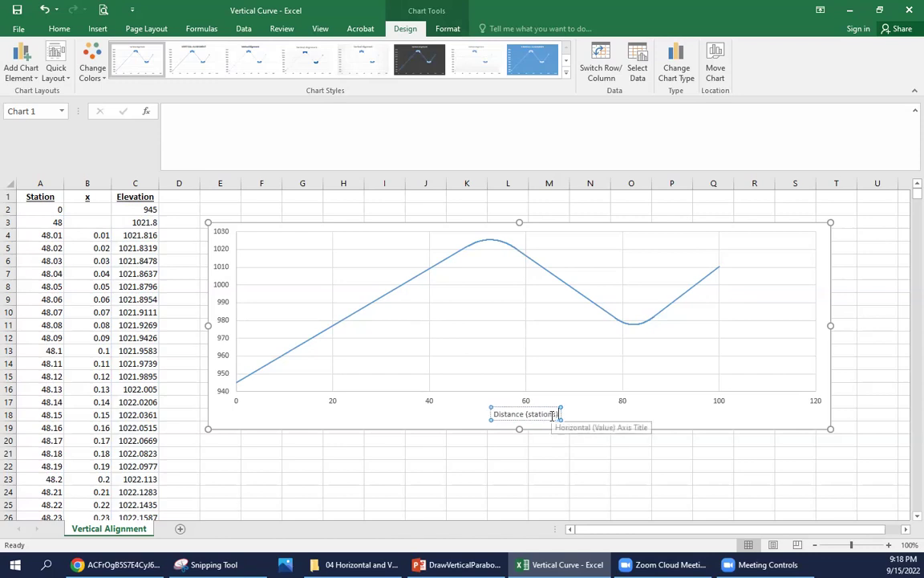
type("s")
left_click(710, 404)
Change the horizontal axis maximum from 120 to 100, giving 0–100 in steps of 10
left_click(718, 403)
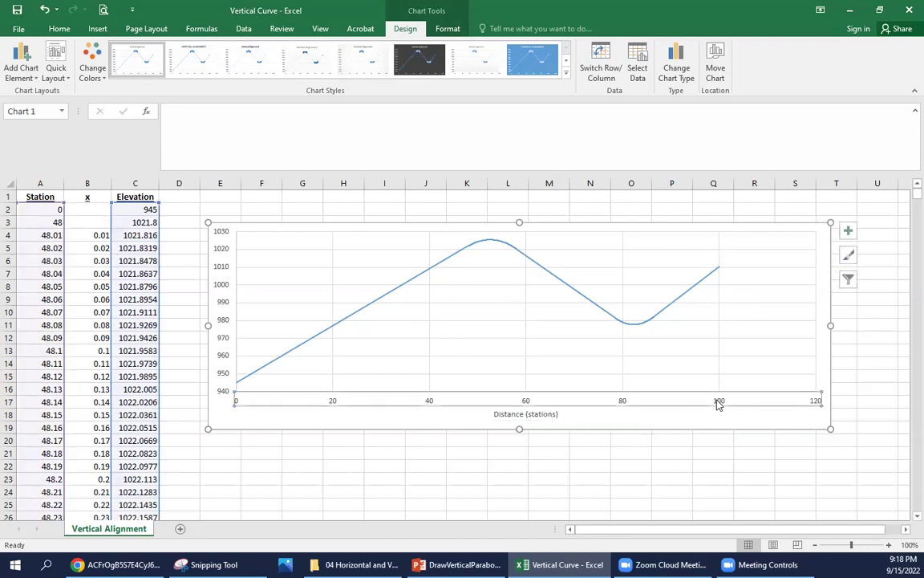
right_click(719, 403)
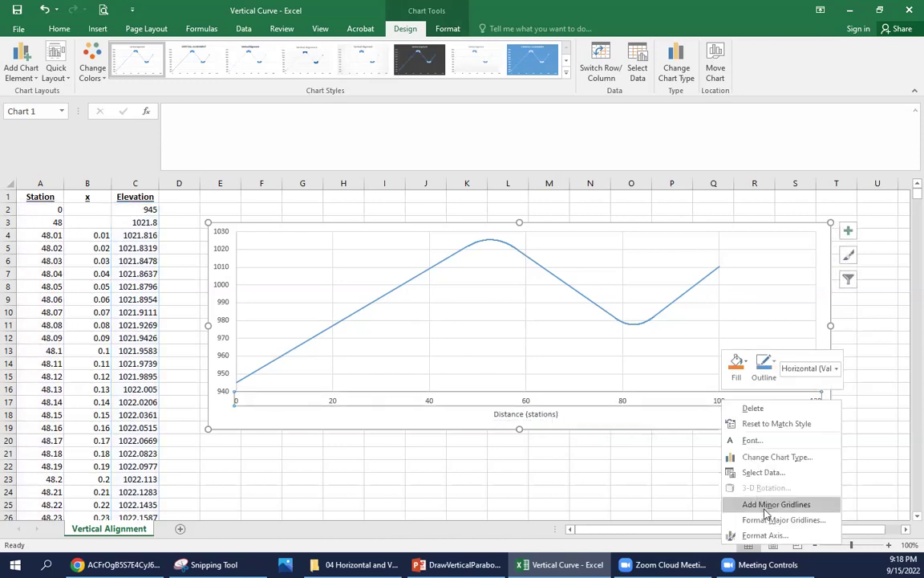
left_click(768, 540)
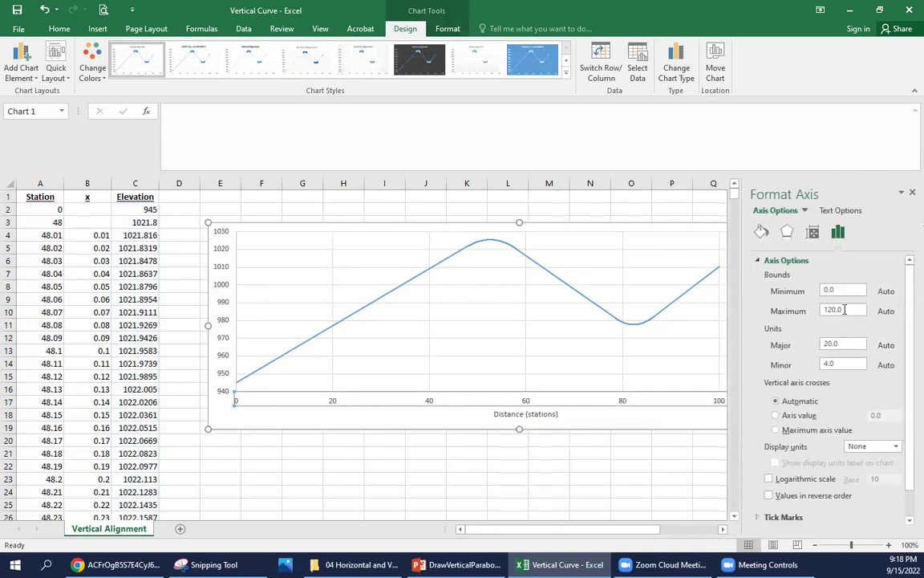
left_click(833, 311)
left_click(662, 460)
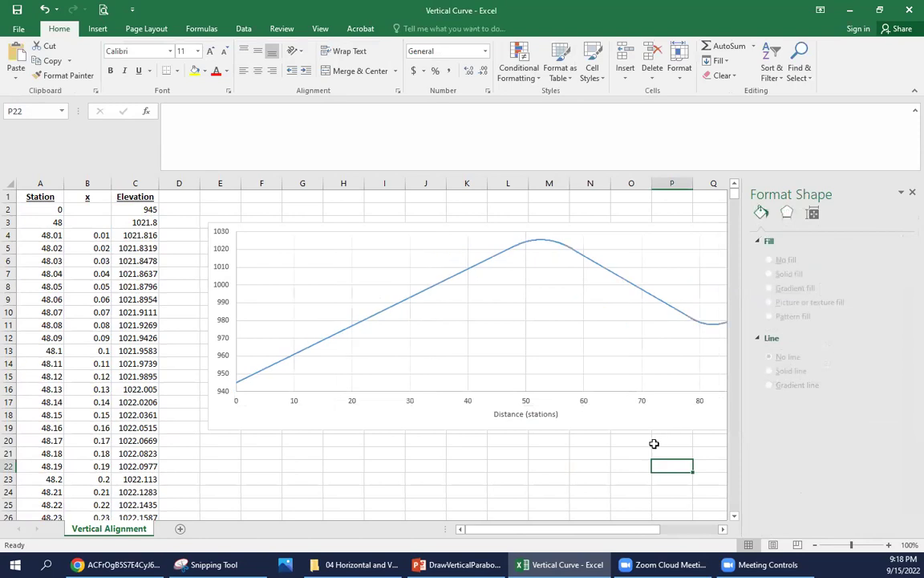
left_click(910, 193)
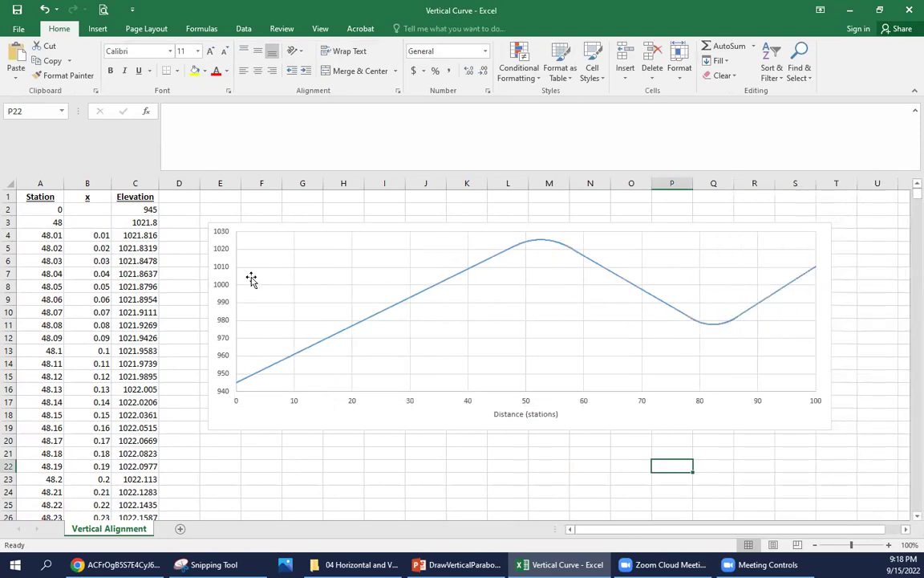
Add a primary vertical axis title and label it 'Elevation (feet)'
left_click(238, 283)
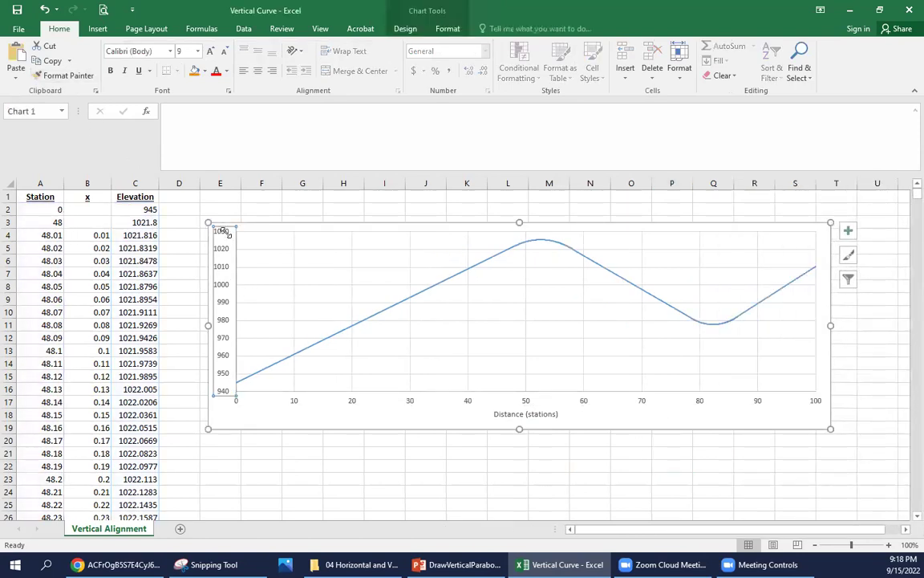
left_click(269, 231)
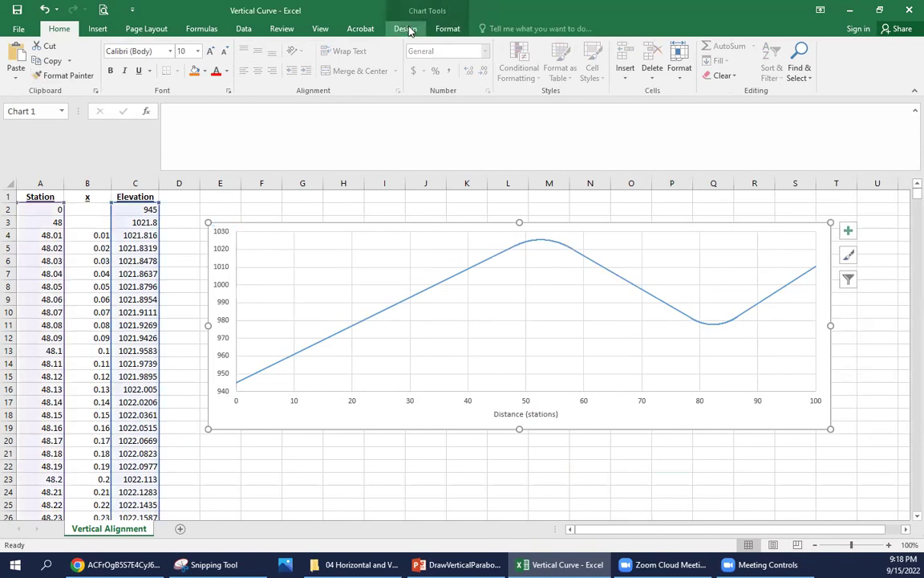
left_click(405, 28)
left_click(34, 71)
mouse_move(40, 106)
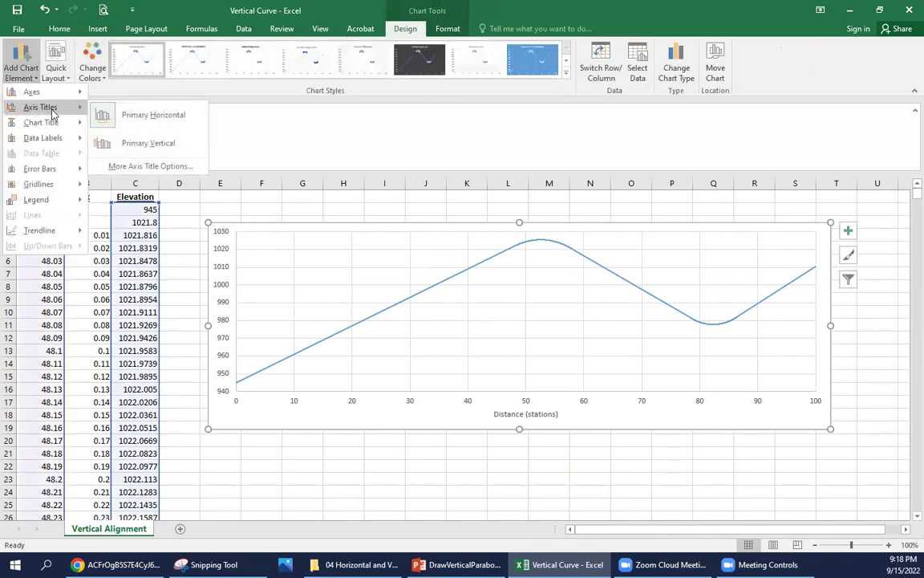
left_click(138, 141)
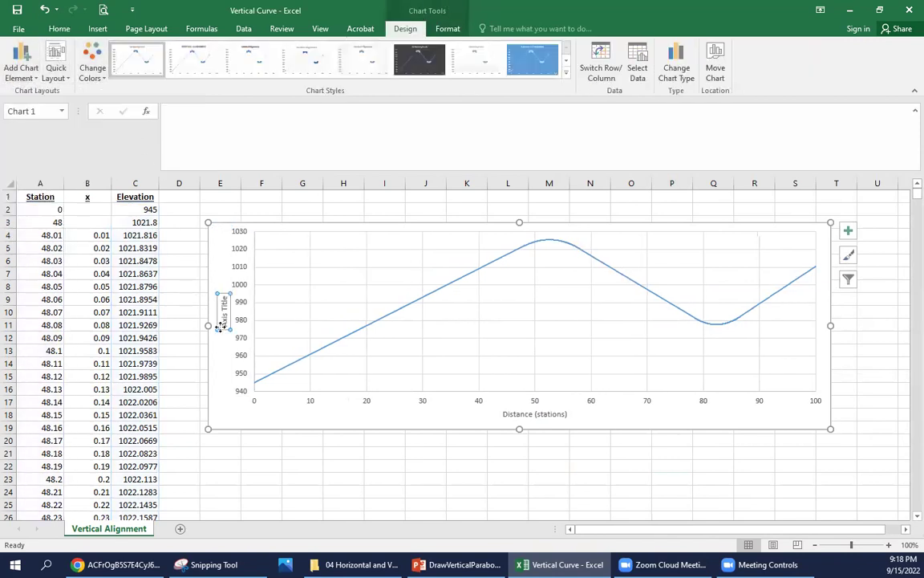
triple_click(223, 298)
type("Eleva")
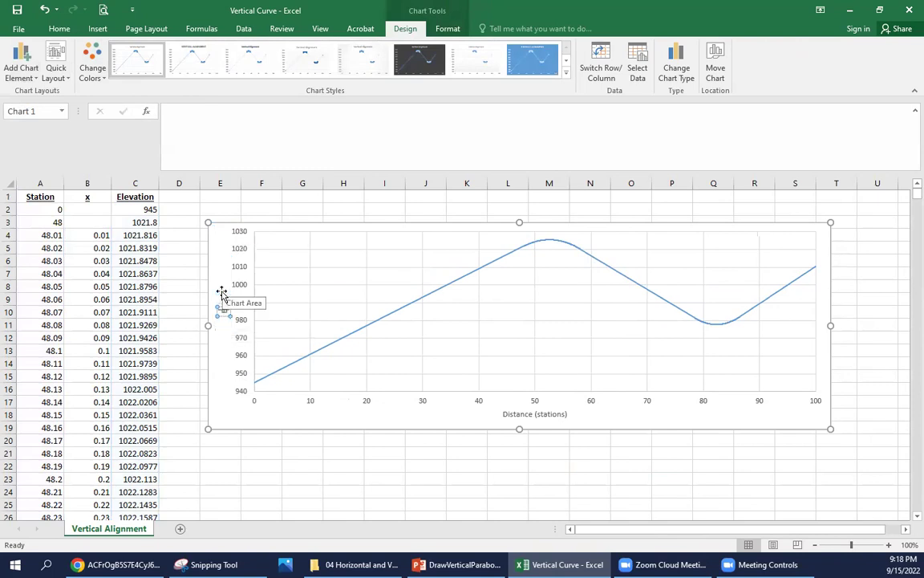
type("tion")
type(" ft")
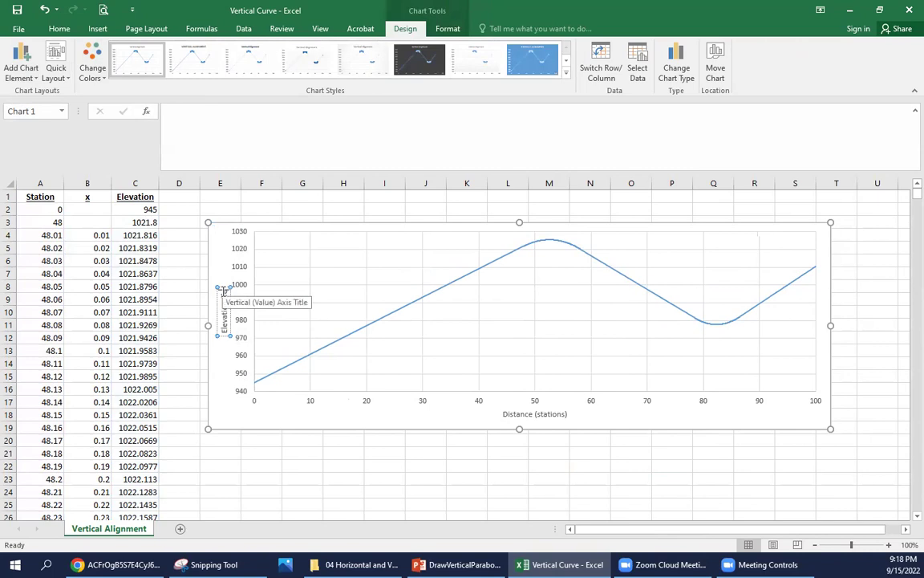
type("t)")
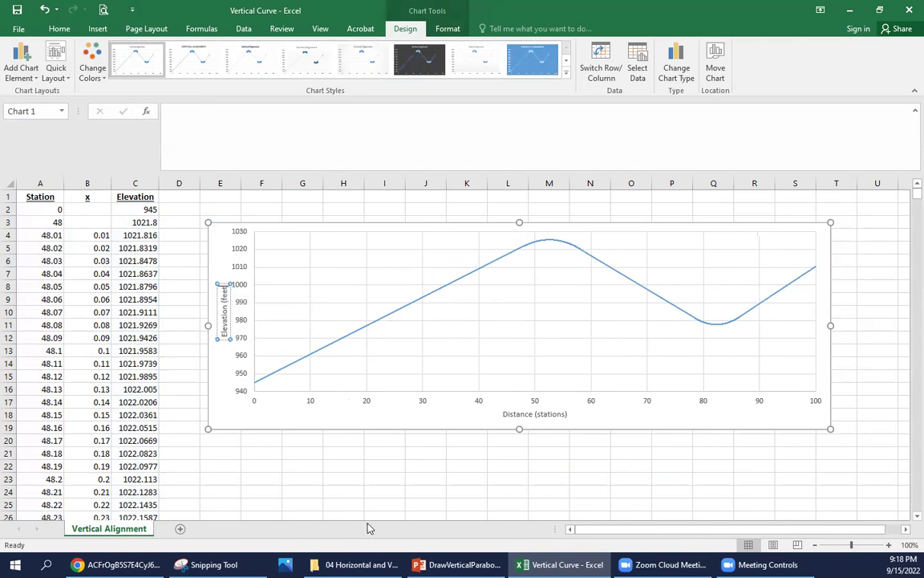
left_click(301, 423)
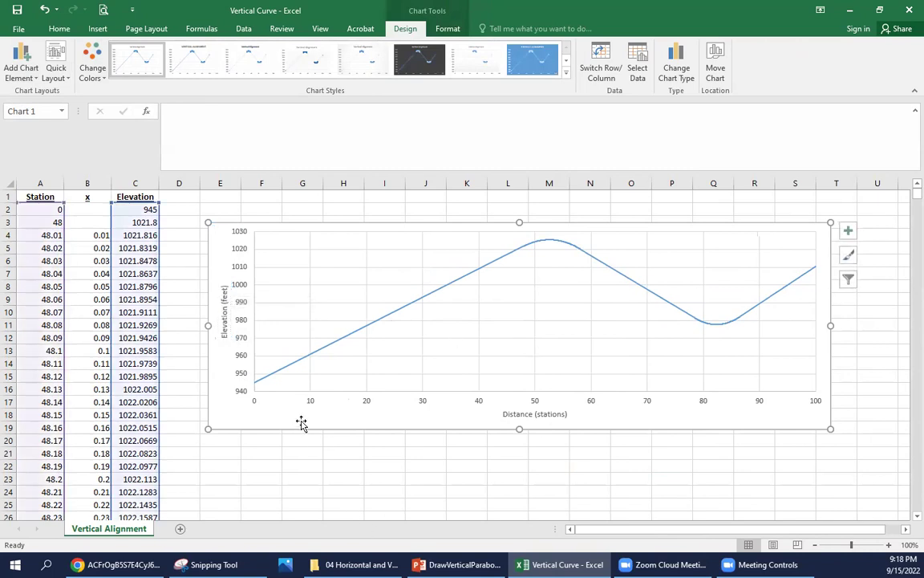
Nudge the chart up and left, check point values along the curve, then select A2:C3
left_click_drag(304, 418, 268, 406)
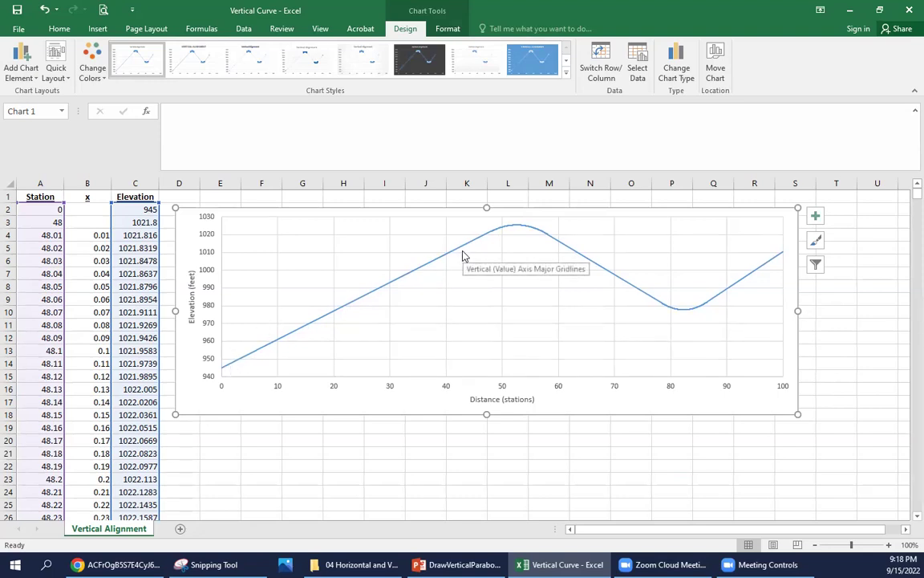
mouse_move(484, 235)
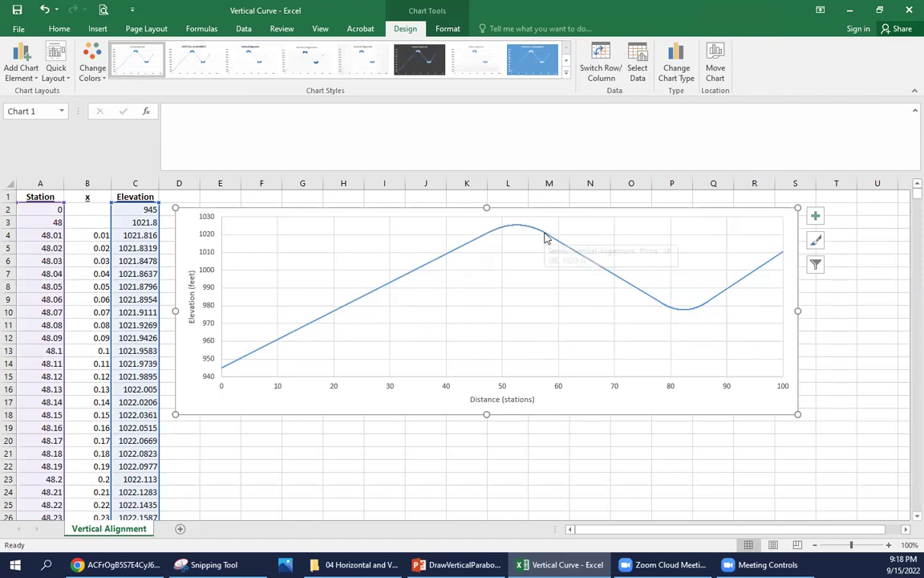
mouse_move(545, 238)
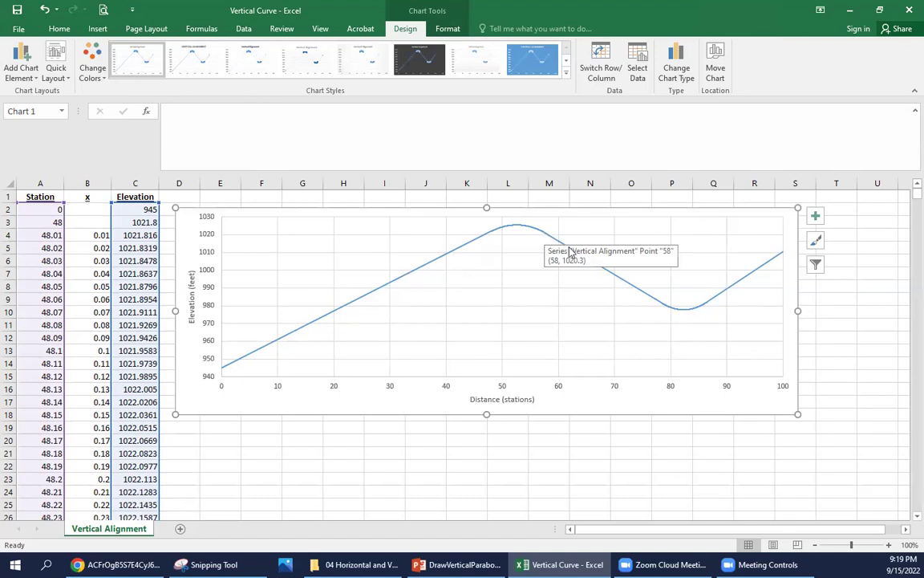
mouse_move(657, 304)
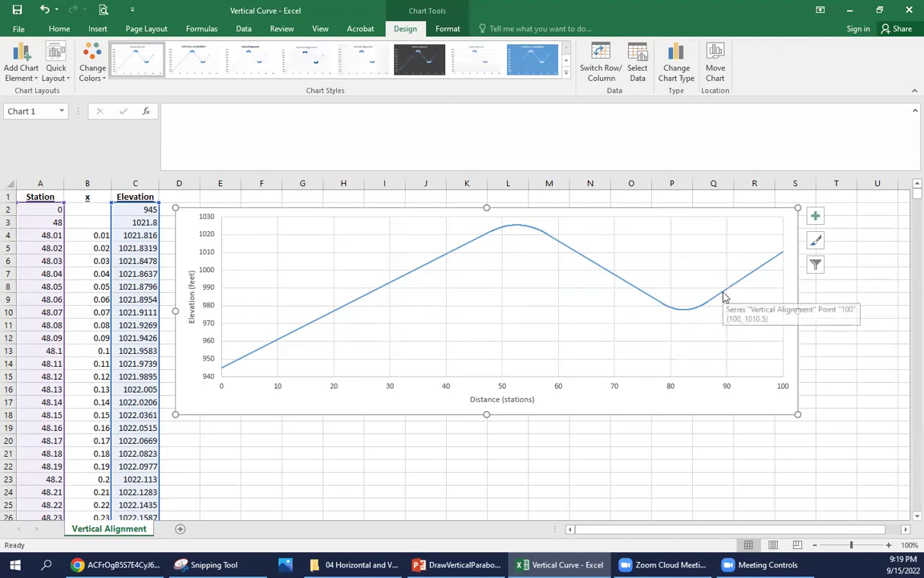
mouse_move(773, 267)
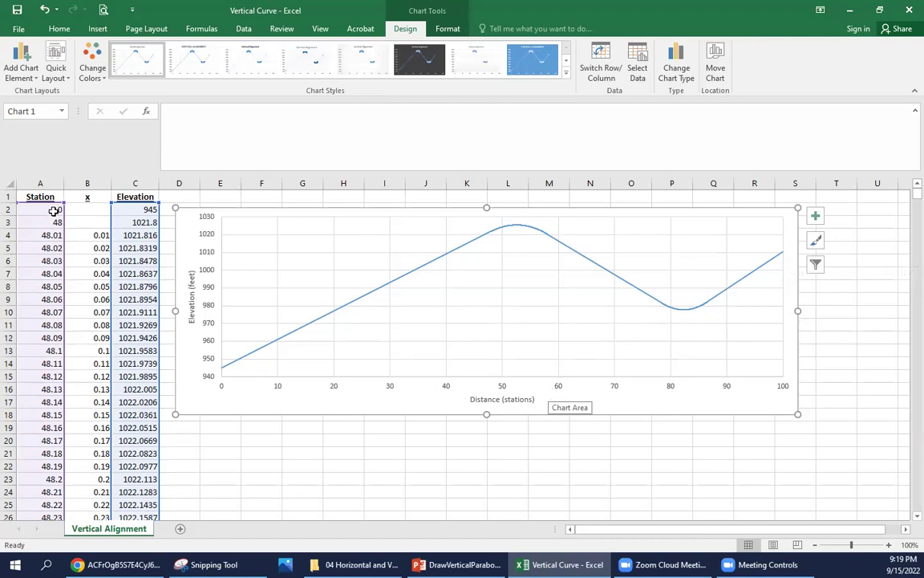
left_click_drag(56, 209, 129, 223)
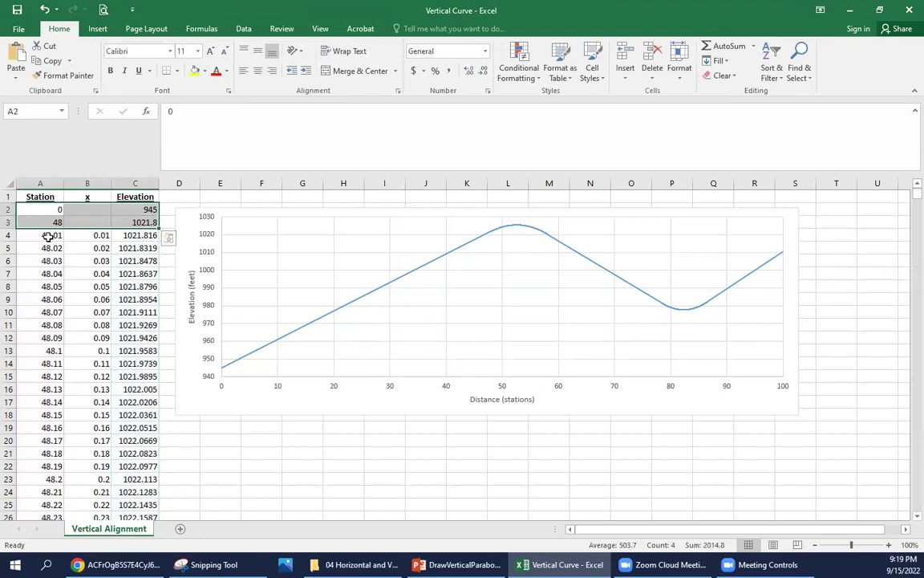